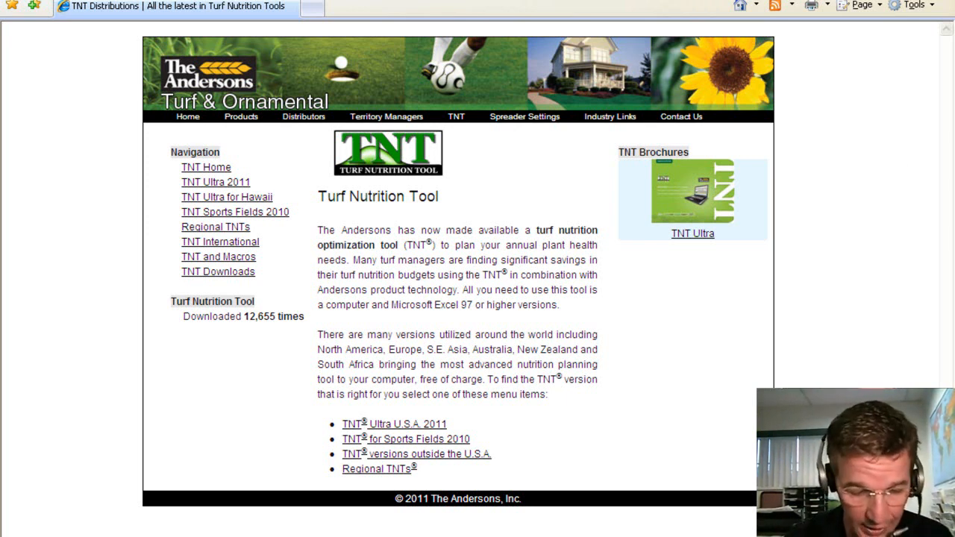
type("www.tu")
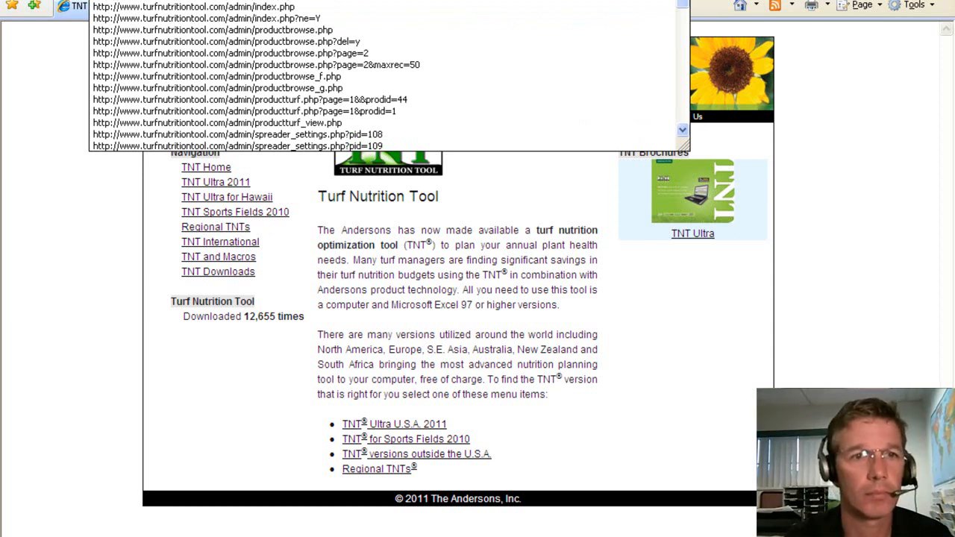
key("Return")
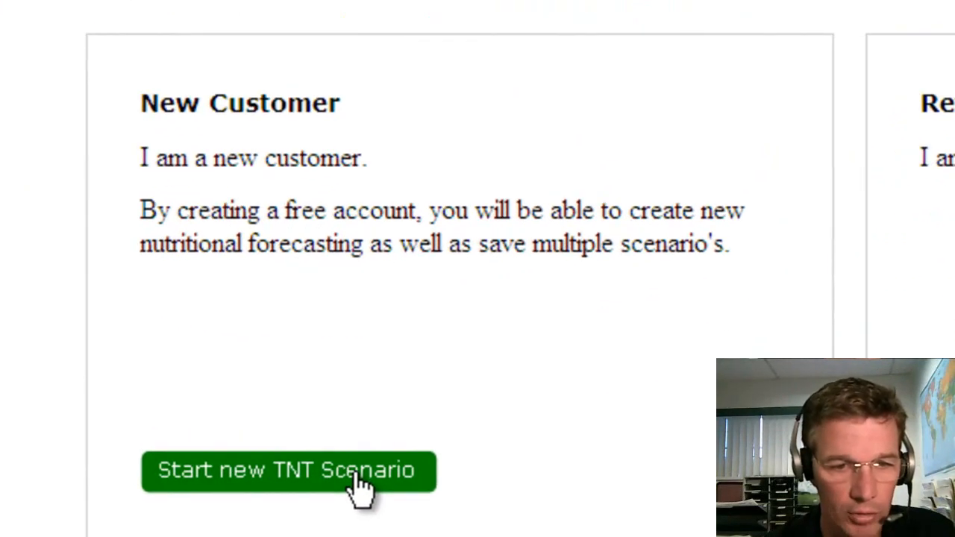
Step: Start a new TNT scenario as a new customer, entering the e-mail address and password twice
left_click(360, 484)
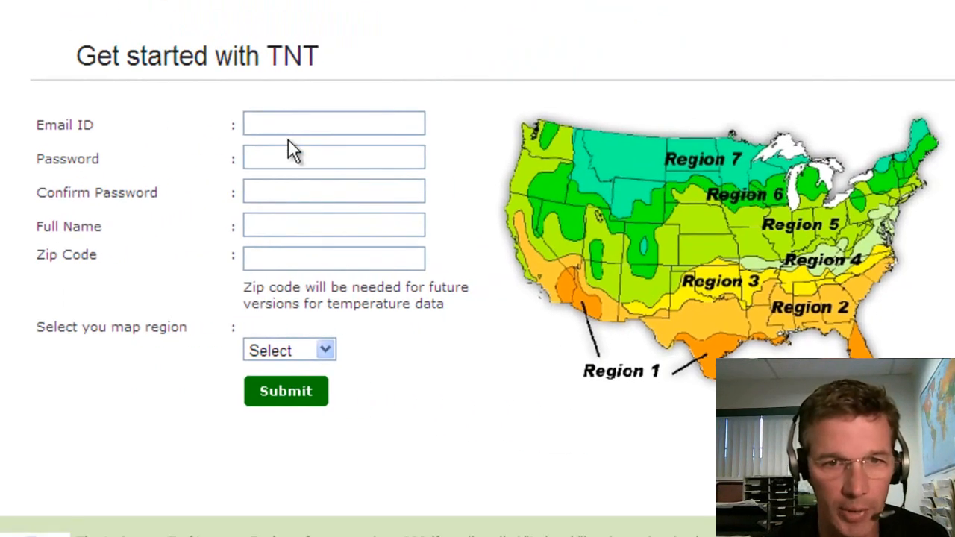
left_click(287, 126)
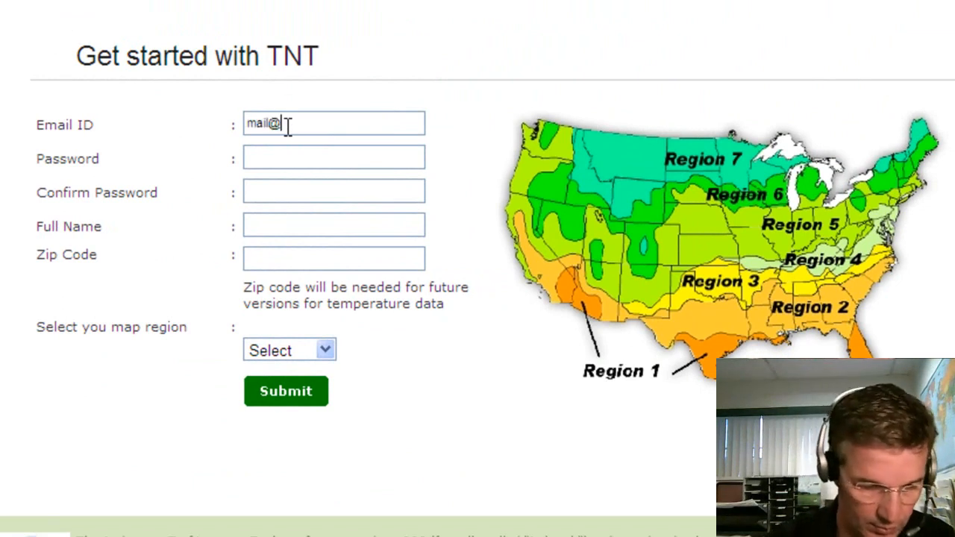
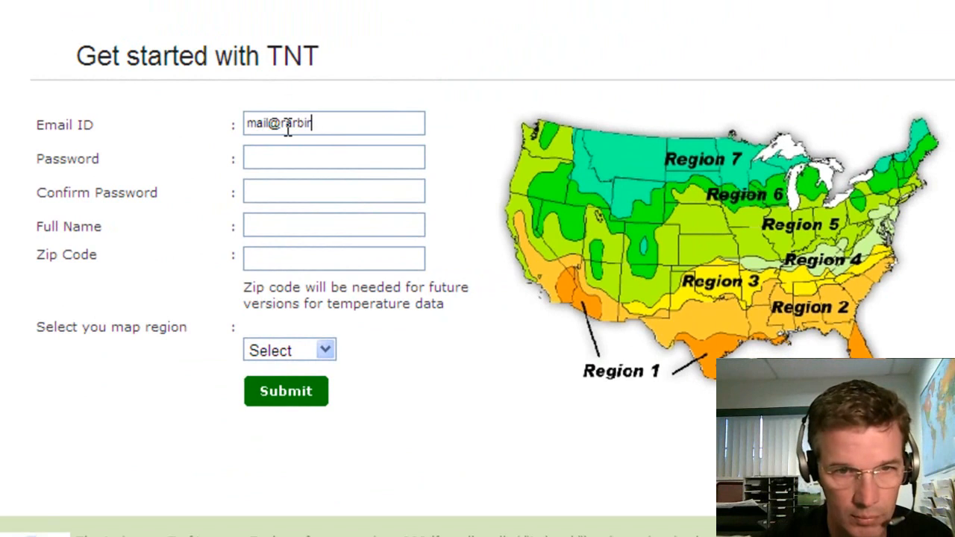
key("Tab")
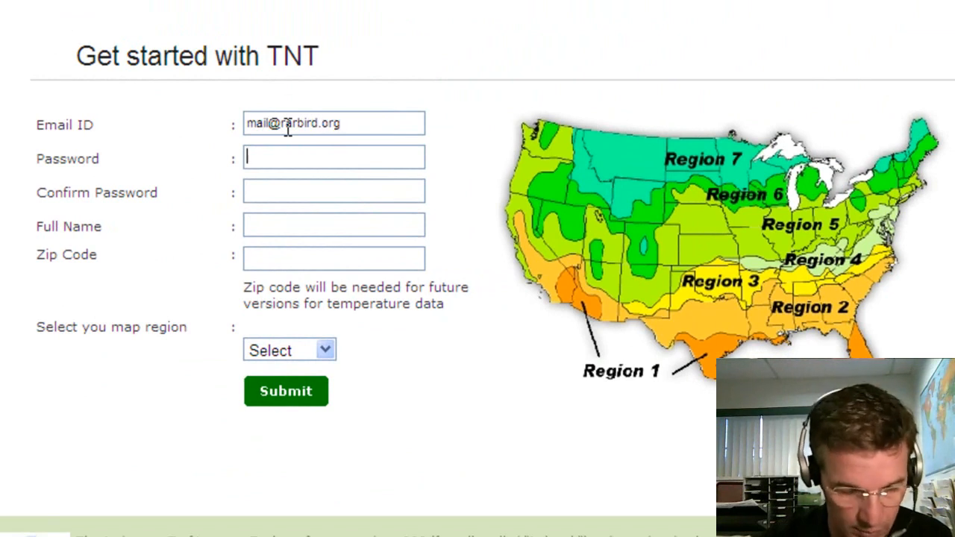
type("*******")
key("Tab")
type("*******")
Step: Enter the full name and zip code, choose map region 5, and submit the registration
key("Tab")
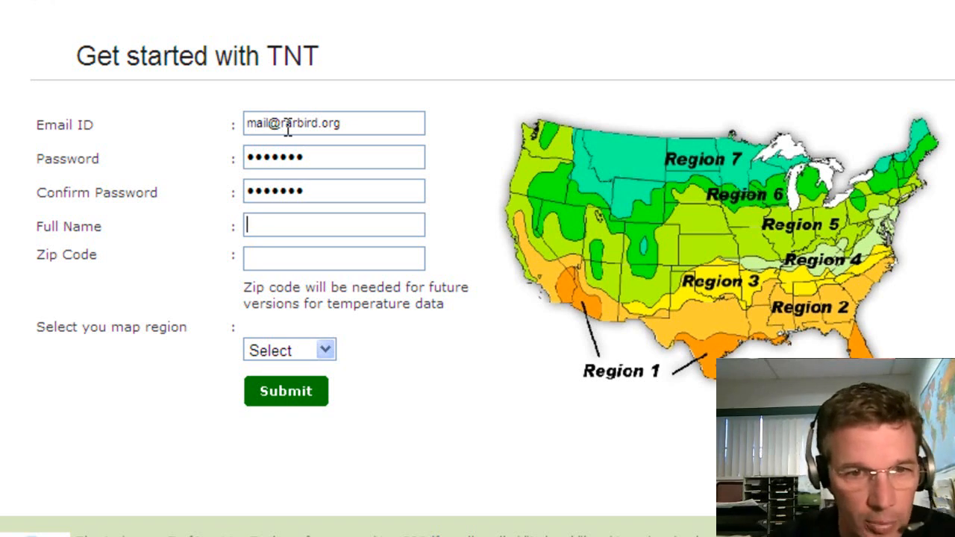
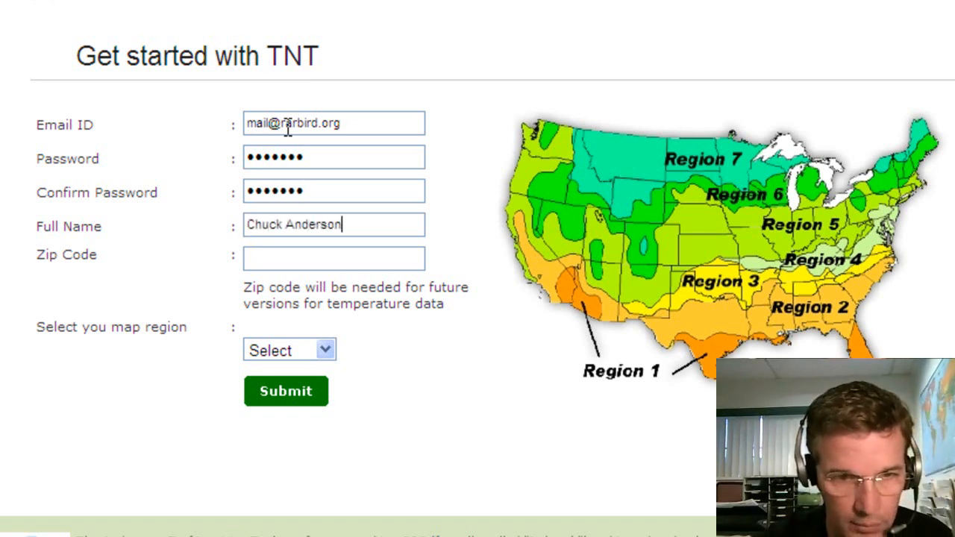
type("43402")
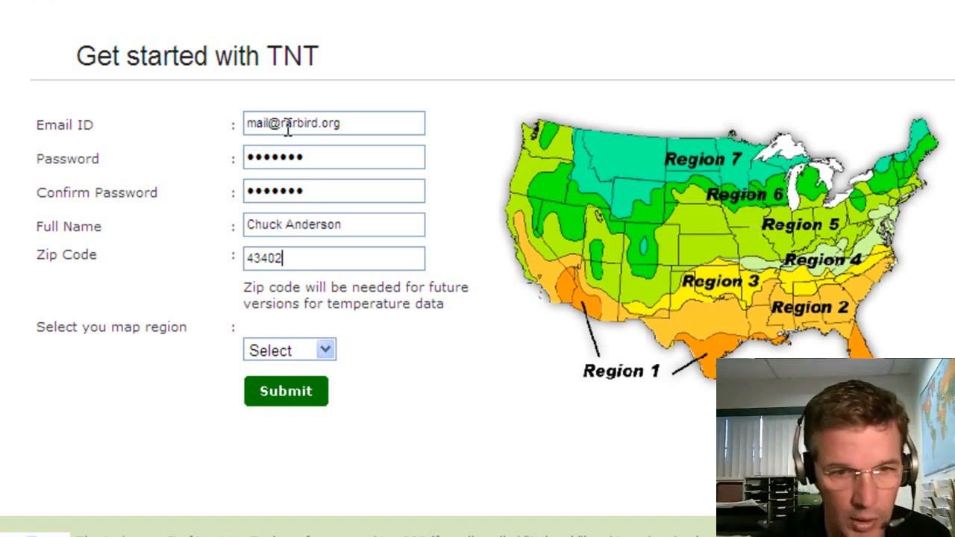
left_click(301, 345)
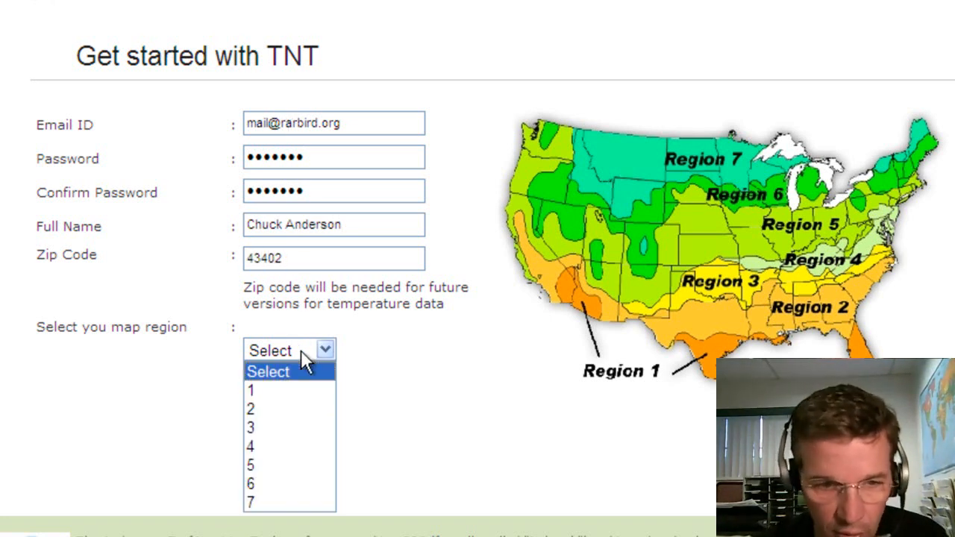
left_click(293, 461)
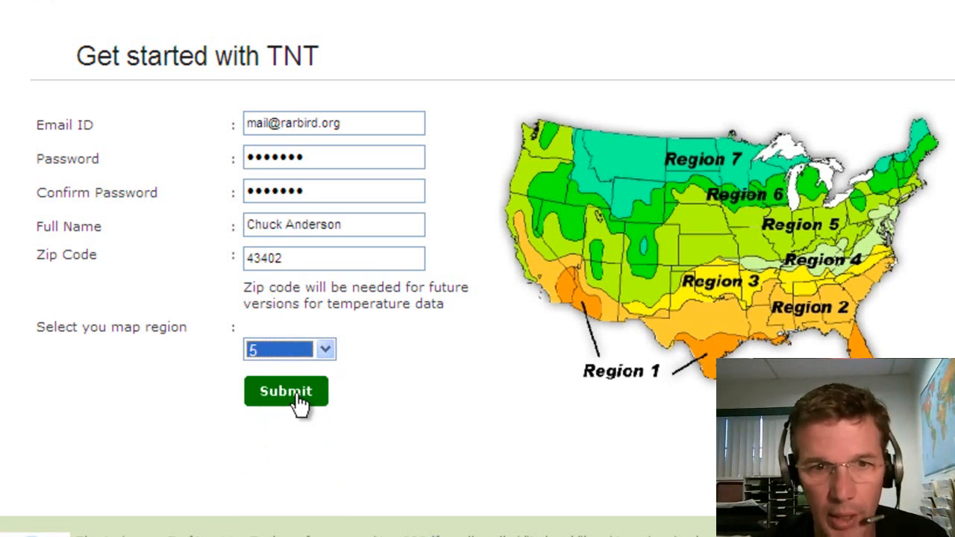
left_click(299, 402)
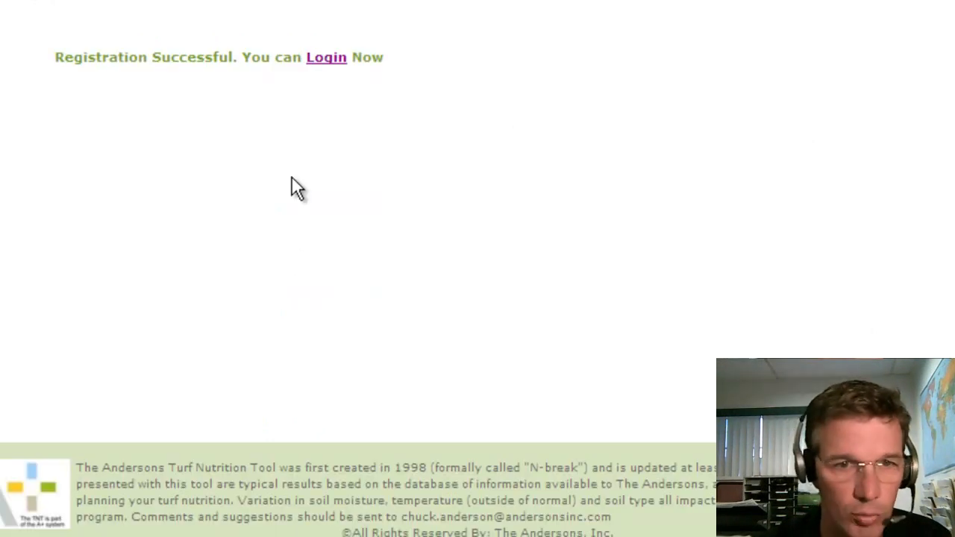
Step: Log in with the new account's e-mail and password, with Remember me ticked
left_click(326, 59)
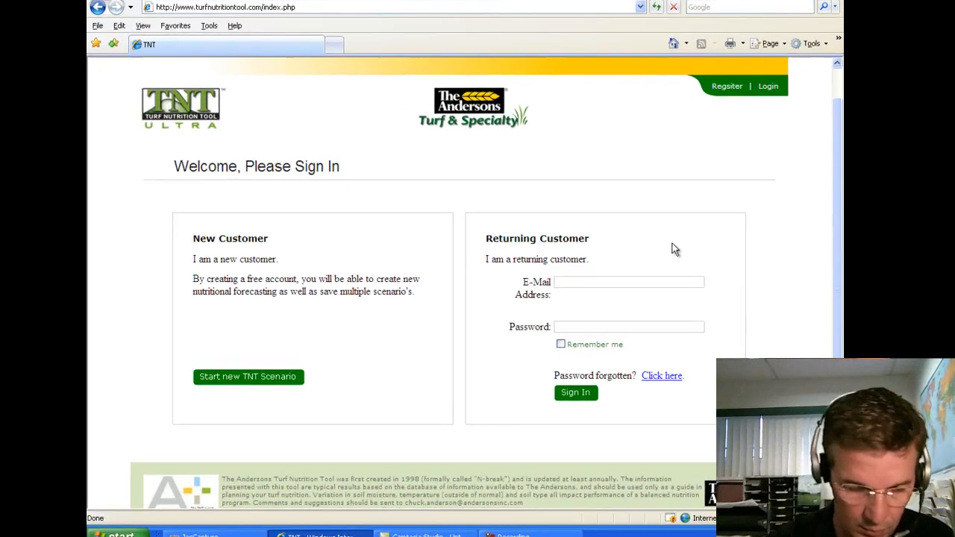
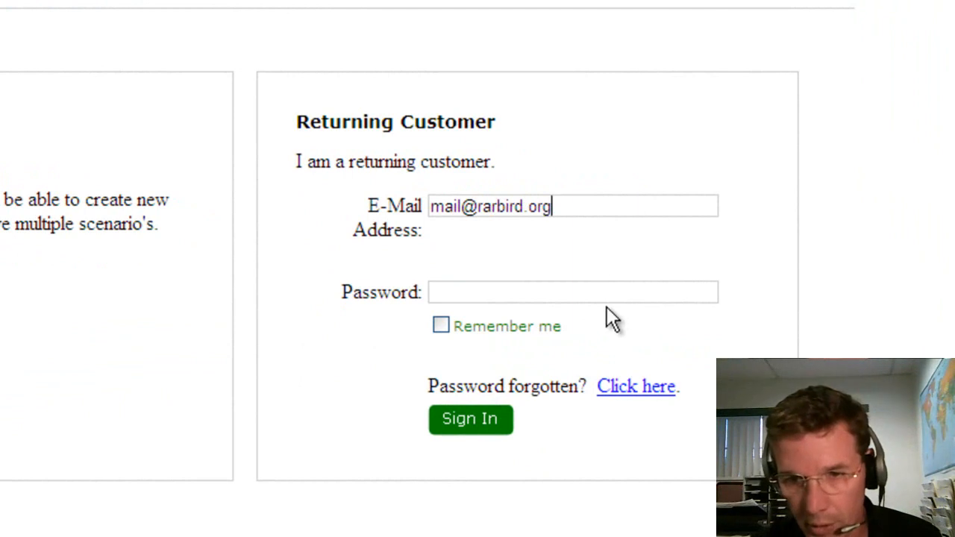
left_click(608, 284)
type("•••••••")
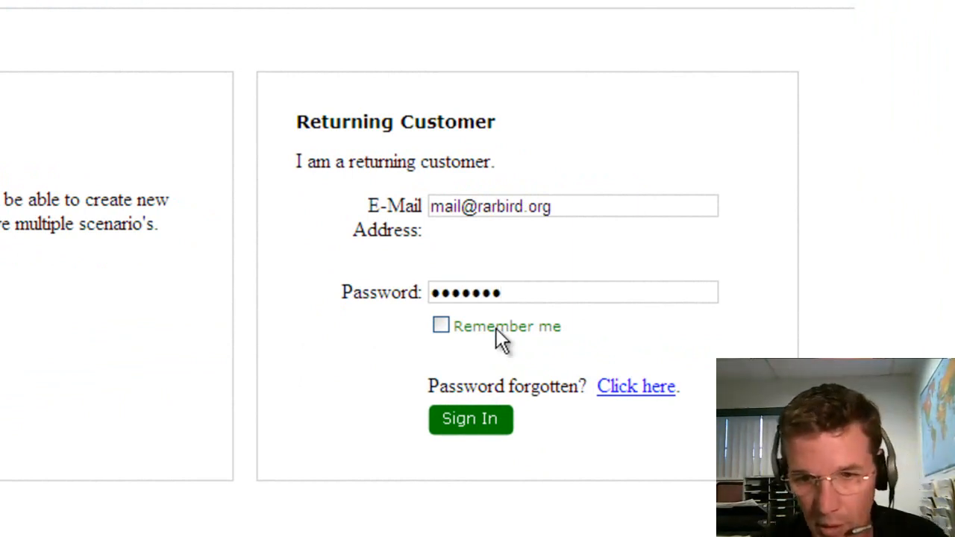
left_click(440, 328)
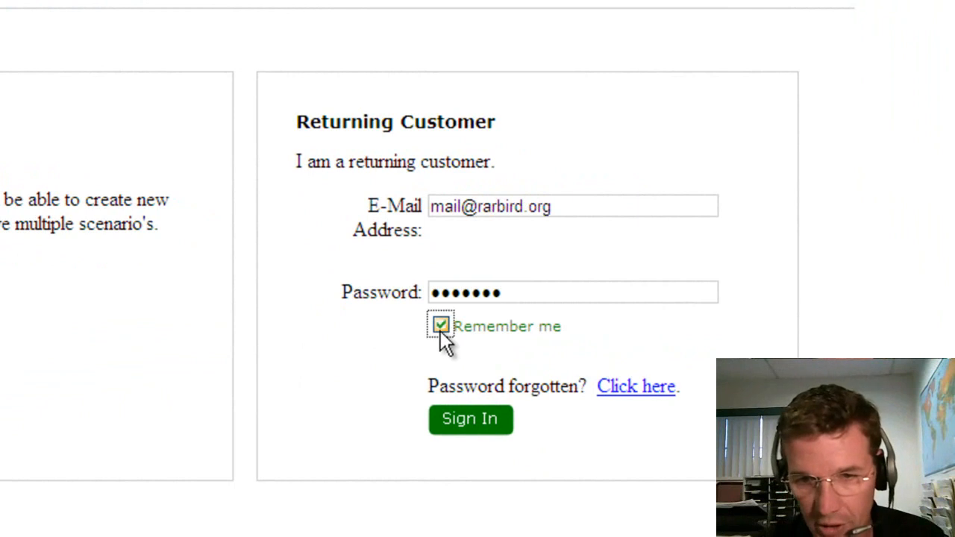
left_click(478, 422)
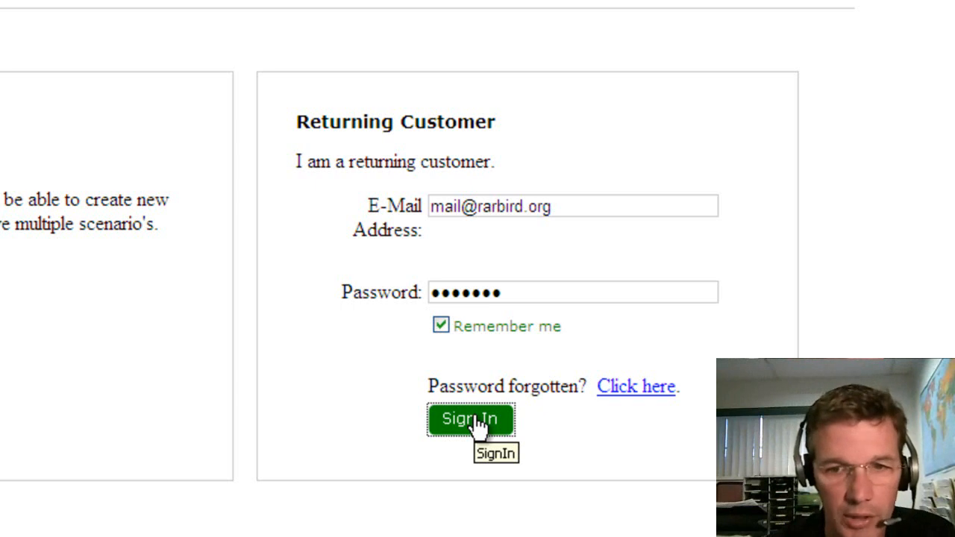
left_click(477, 422)
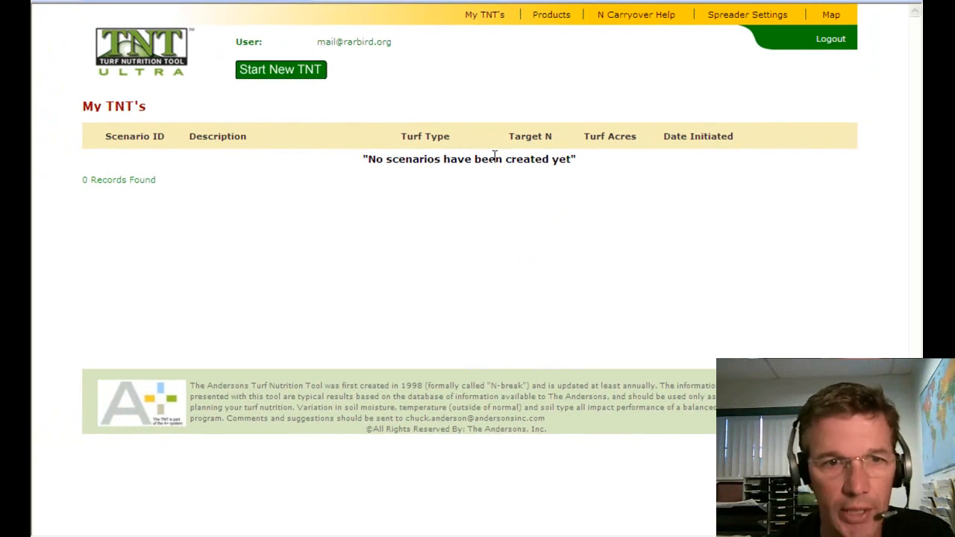
Step: Create a new scenario with turf type Greens, 0.1 target N per week and 3 turf acres
left_click(296, 74)
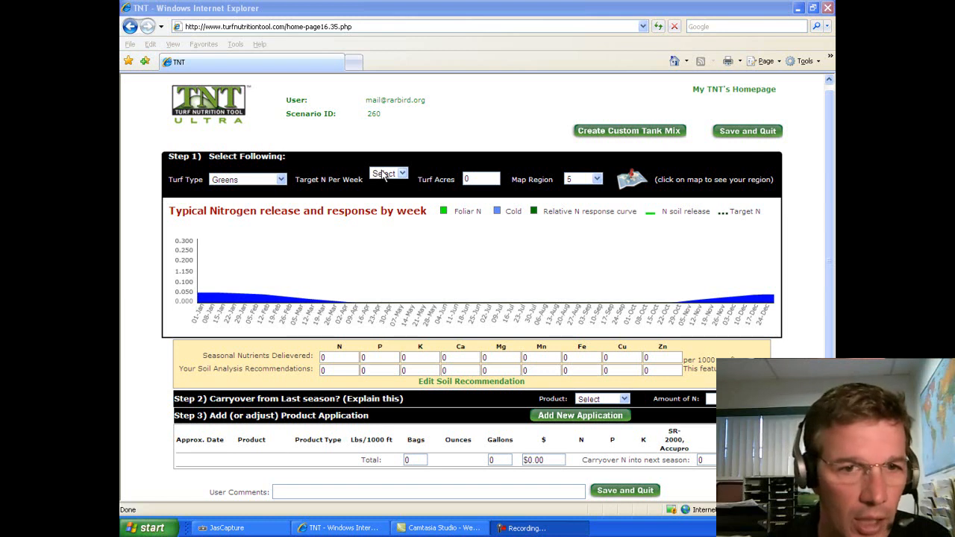
left_click(281, 179)
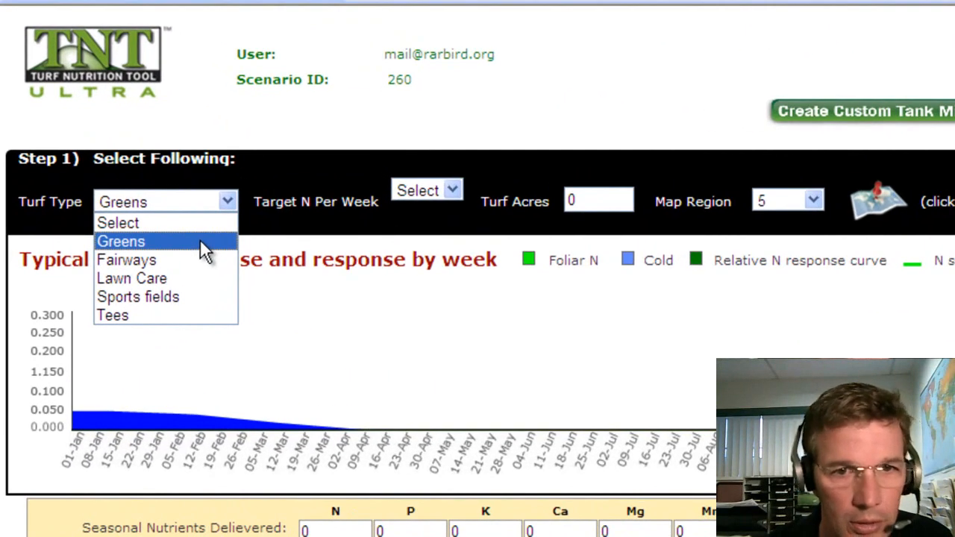
left_click(255, 207)
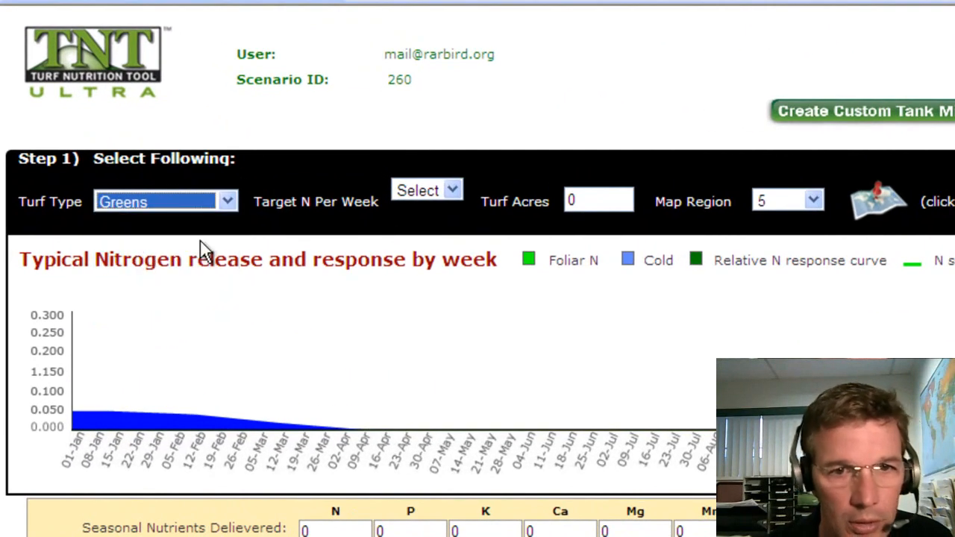
left_click(229, 210)
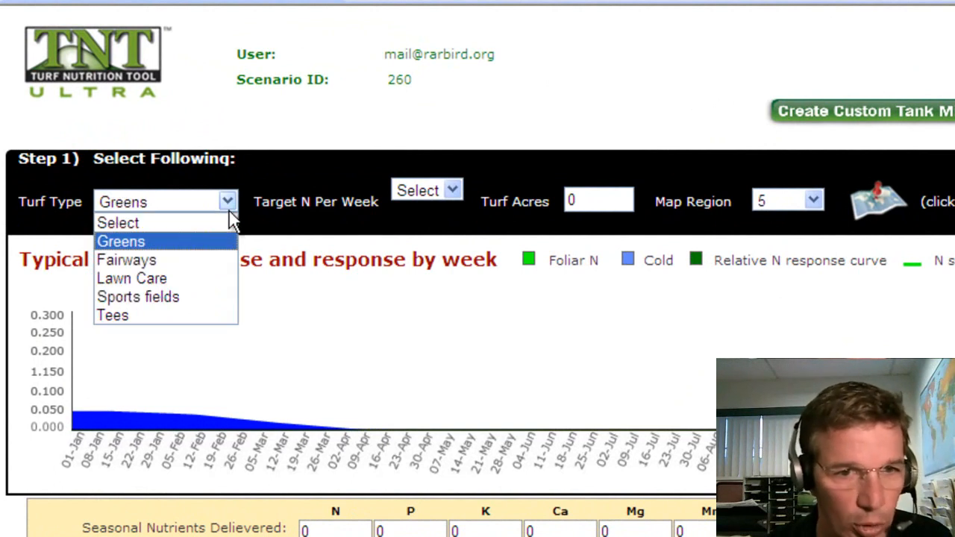
left_click(228, 205)
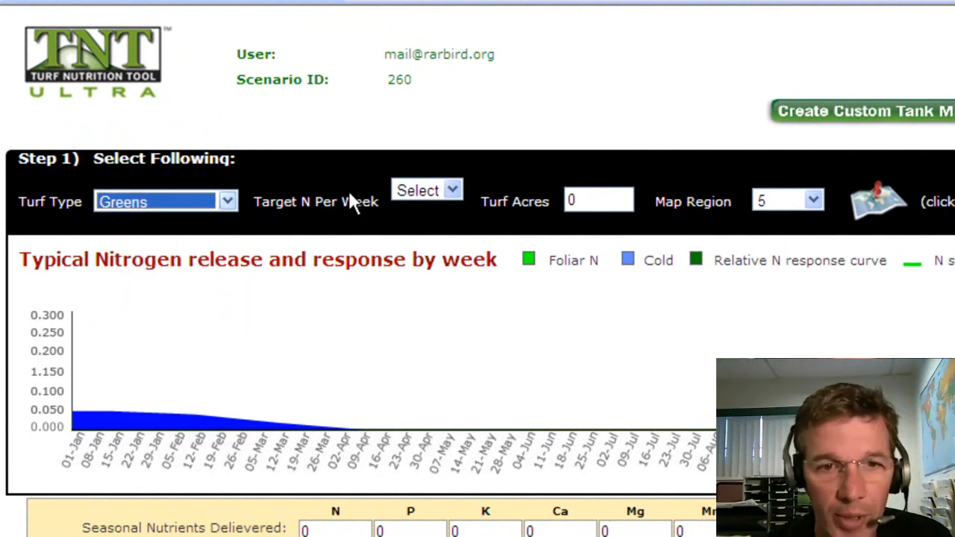
left_click(403, 187)
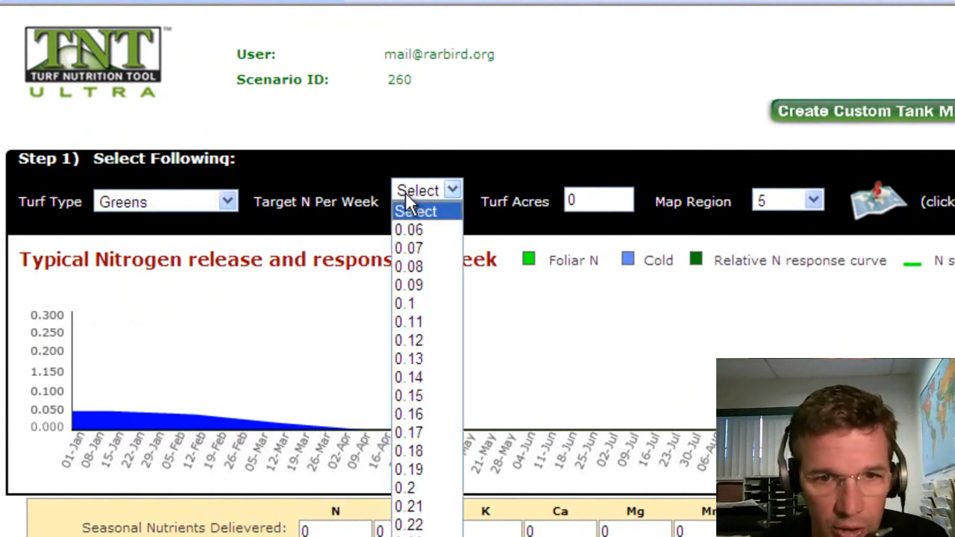
left_click(410, 302)
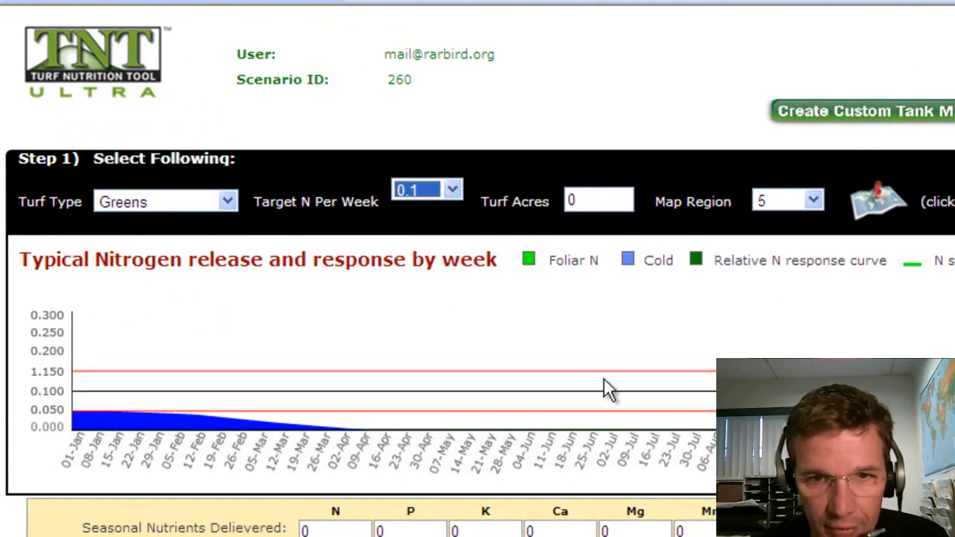
left_click(568, 200)
double_click(569, 200)
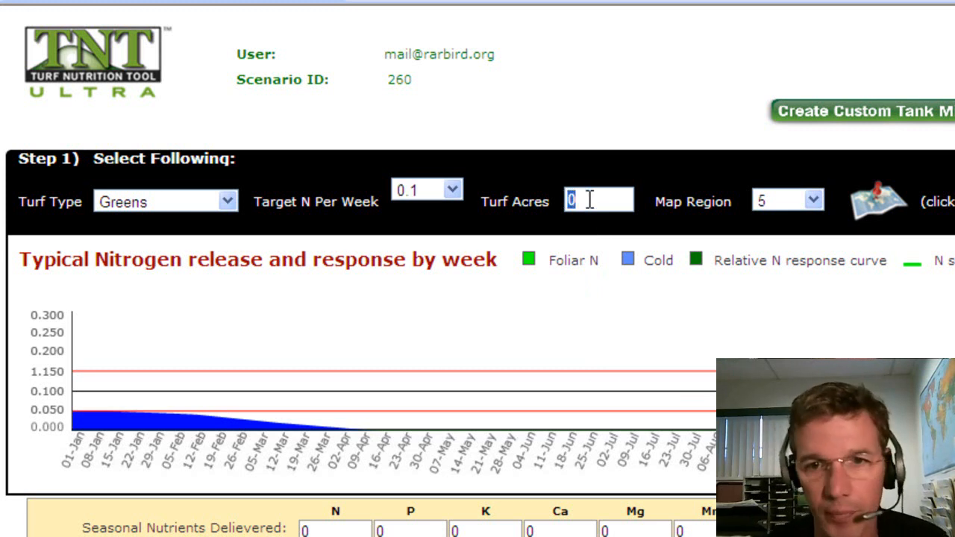
type("3")
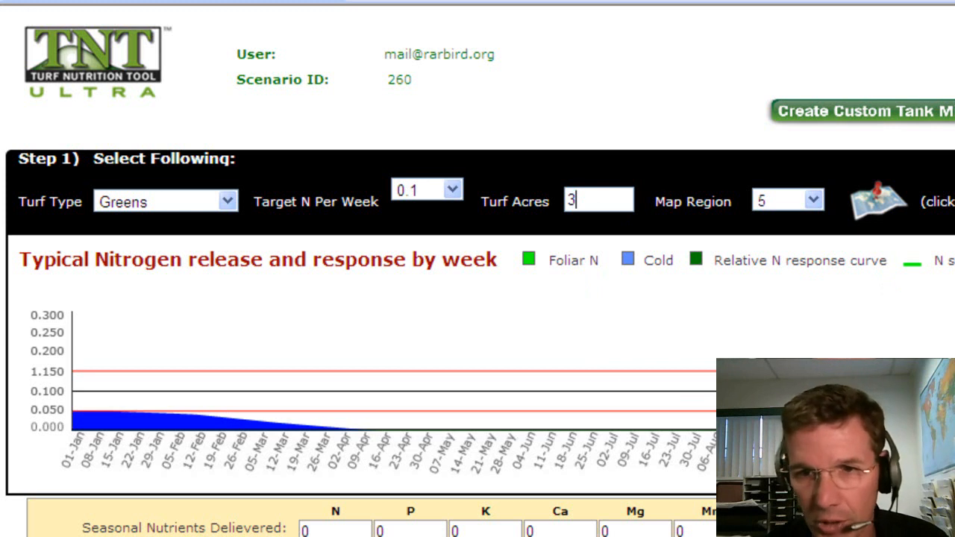
scroll(477, 268, "down", 4)
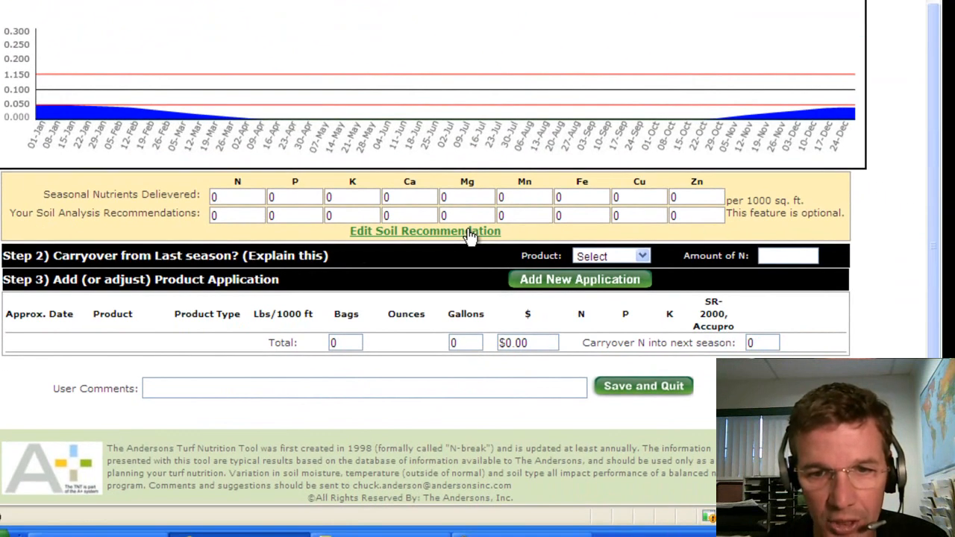
Step: Open the soil recommendations for editing and enter N 3 and P 2
left_click(470, 233)
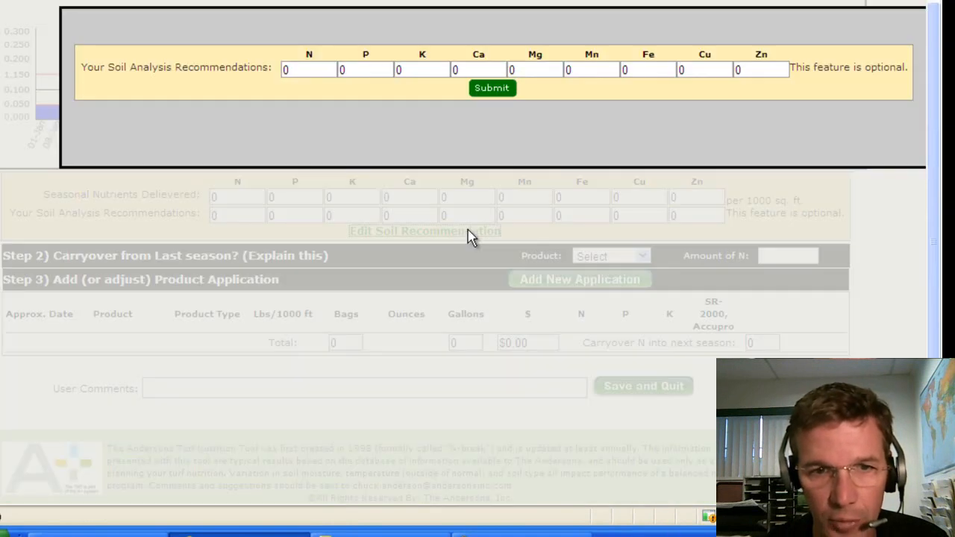
double_click(285, 69)
type("3")
double_click(343, 69)
type("2")
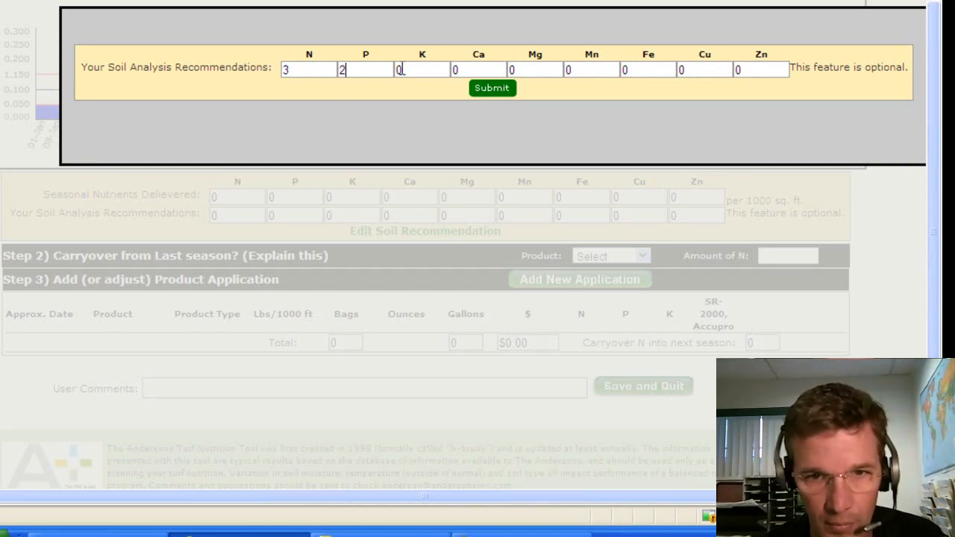
double_click(399, 69)
key("BackSpace")
key("Tab")
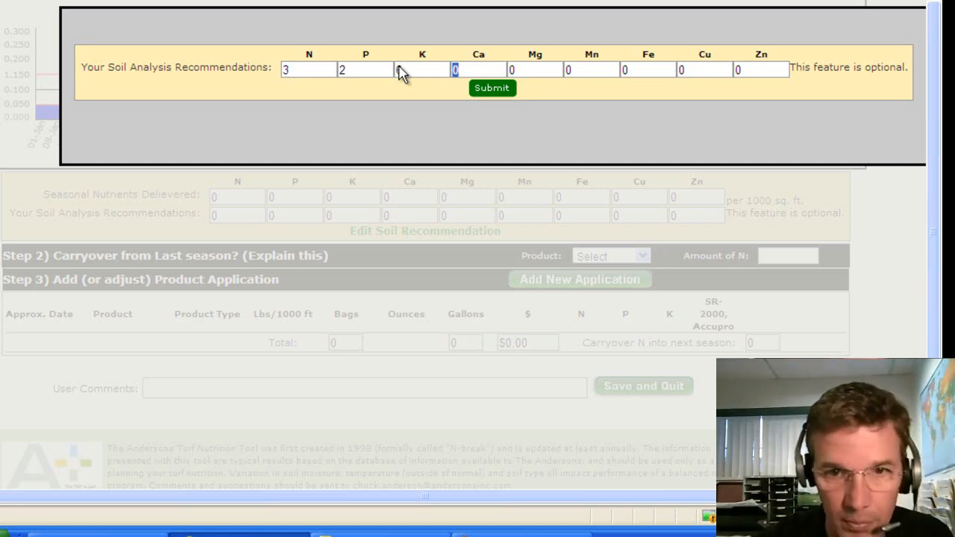
Step: Set the micronutrient recommendations to 0.1, fill K with 6, and submit
type("1")
key("Tab")
type(".1")
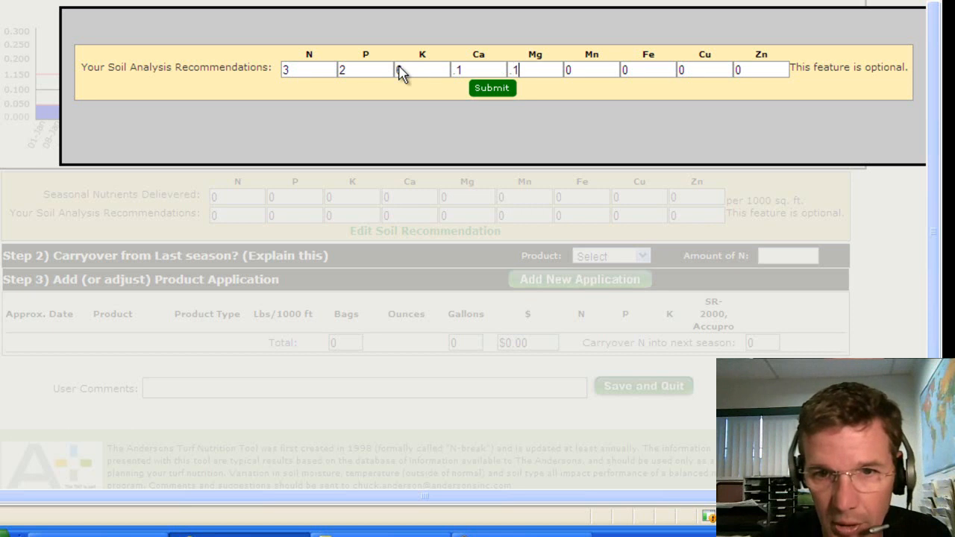
key("Tab")
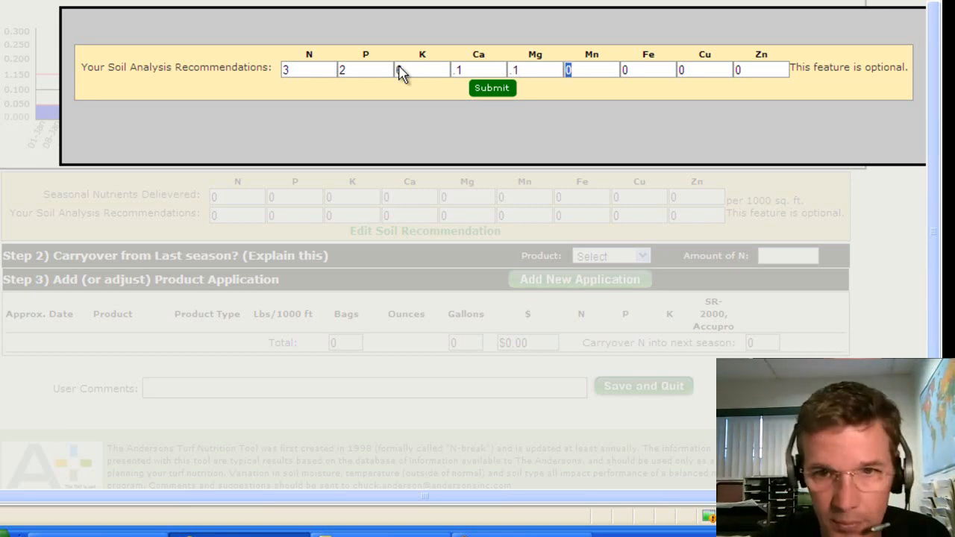
type(".1")
key("Tab")
key("BackSpace")
type(".1")
key("Tab")
type(".1")
key("Tab")
key("BackSpace")
type(".1")
left_click(401, 73)
type("6")
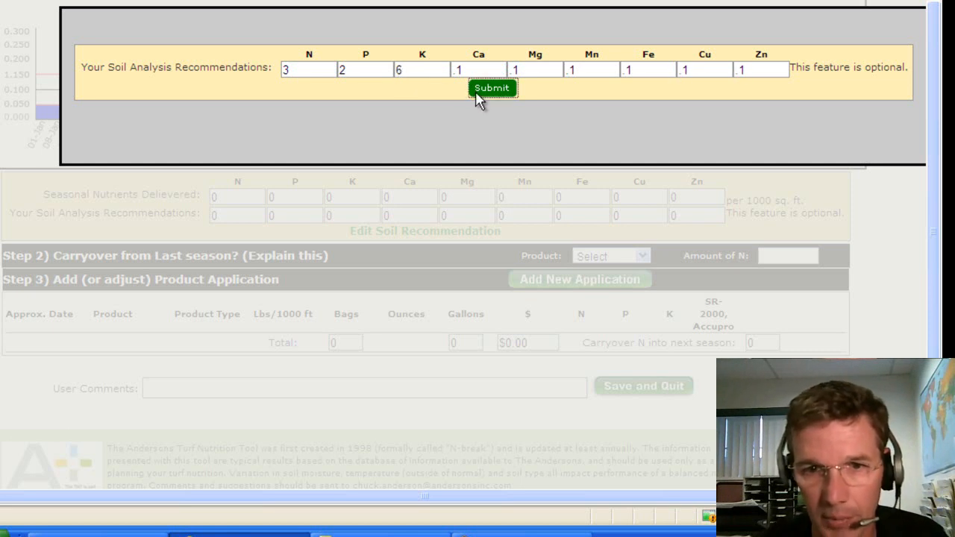
left_click(492, 89)
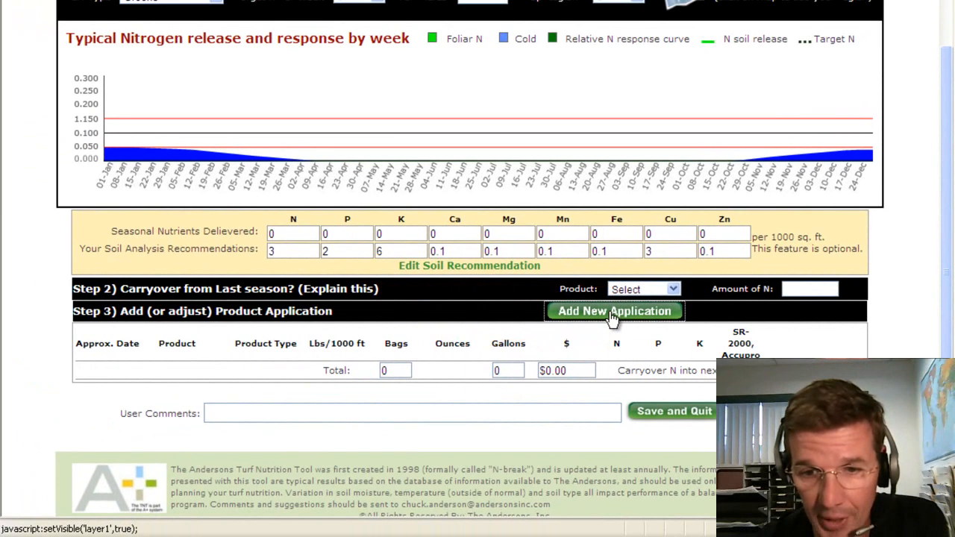
Step: Add an Apr 09 granular 18-9-18 application at 5 lbs per 1000 ft2, delivering N 0.9
left_click(599, 315)
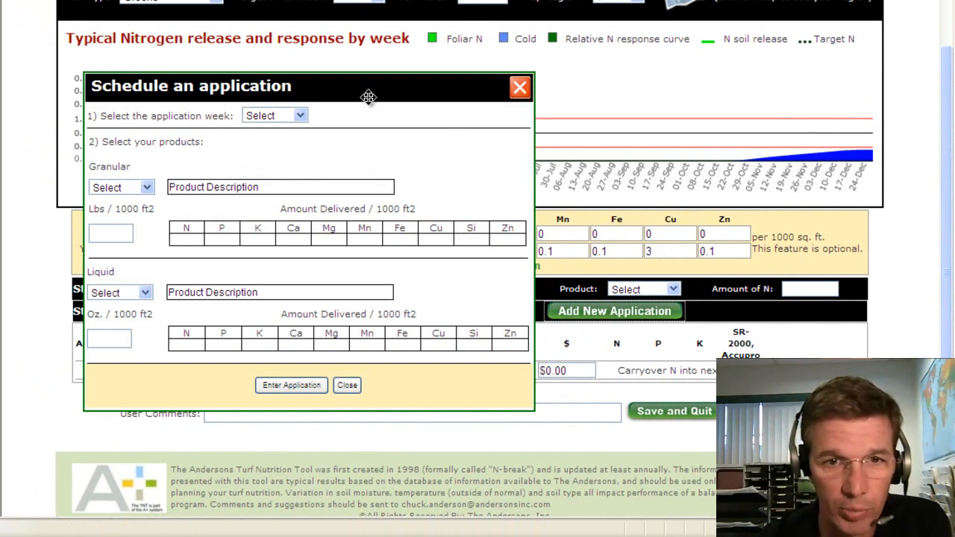
left_click_drag(514, 87, 705, 77)
left_click_drag(834, 163, 572, 201)
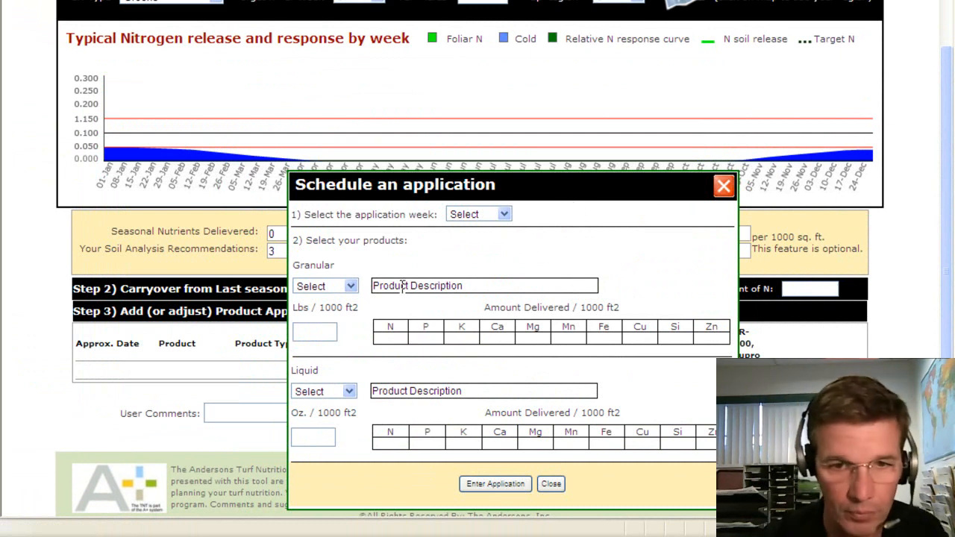
left_click(504, 215)
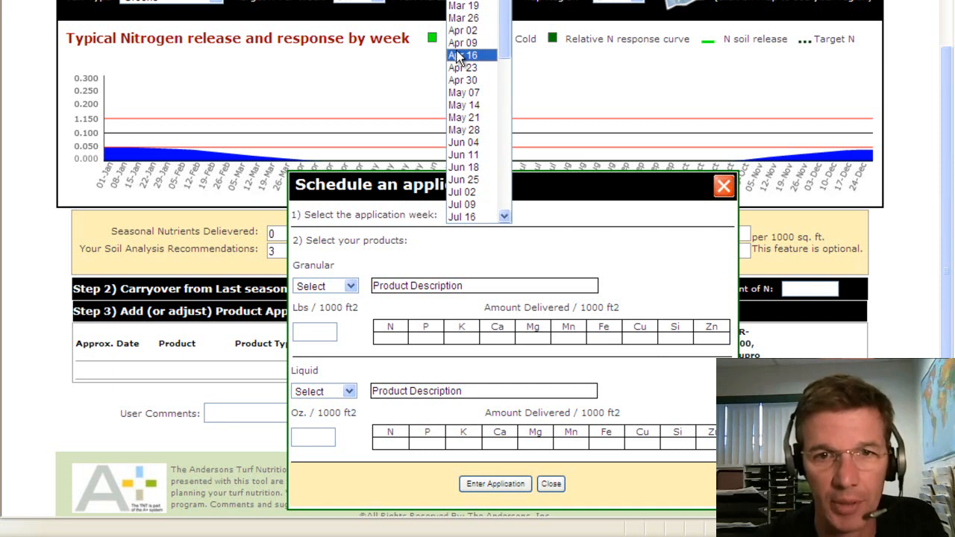
left_click(463, 43)
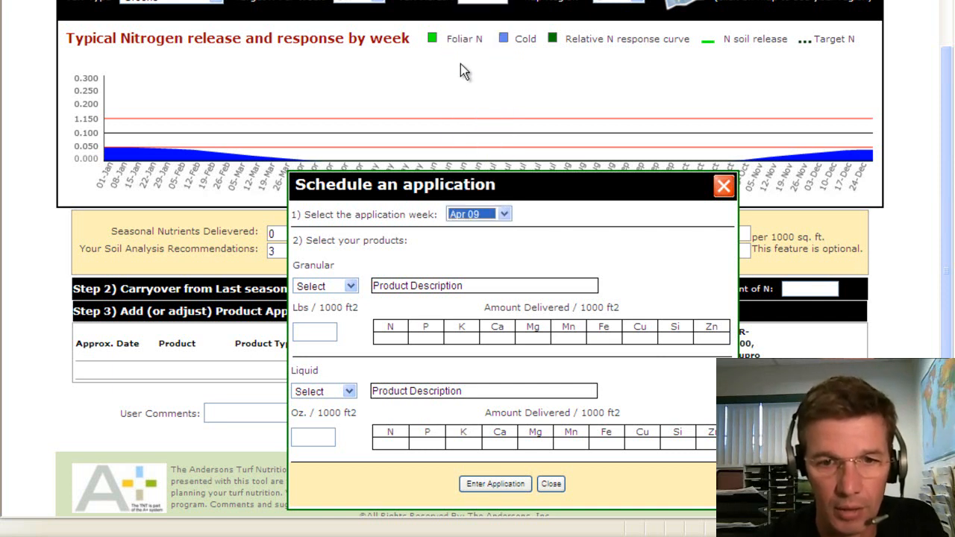
left_click(329, 289)
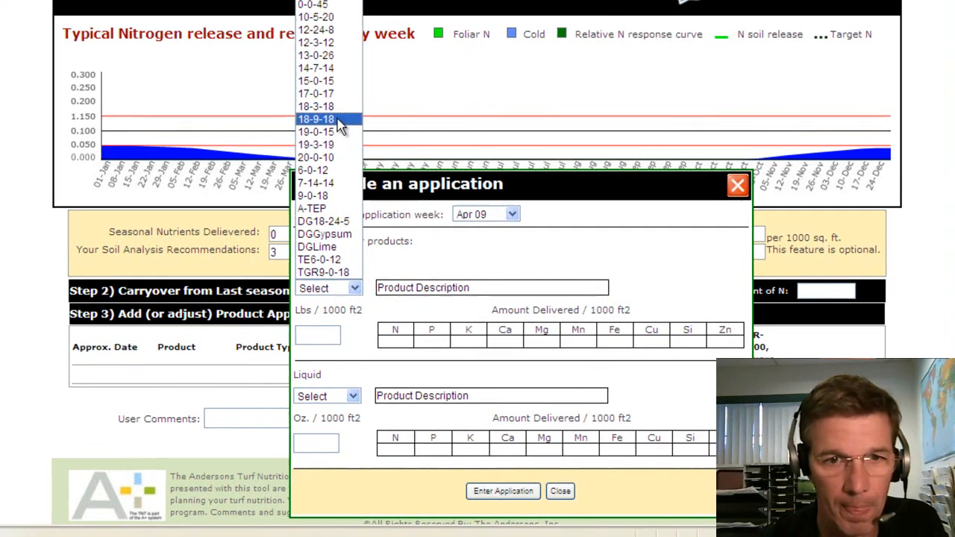
left_click(344, 118)
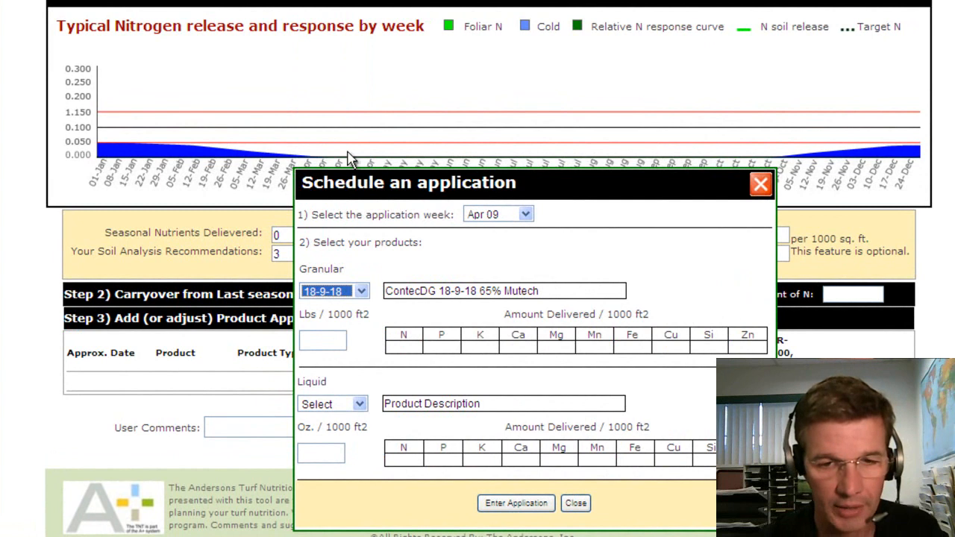
left_click(315, 339)
type("5")
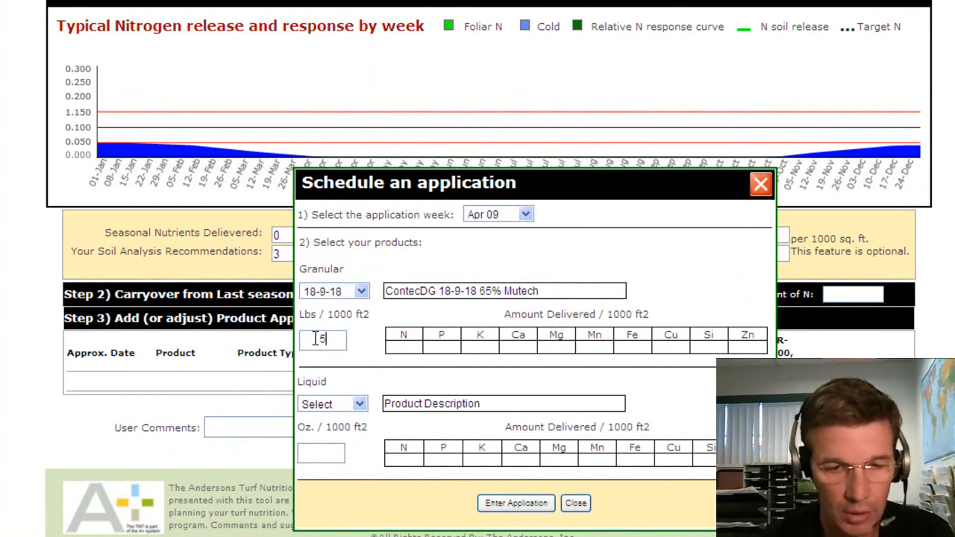
left_click(362, 368)
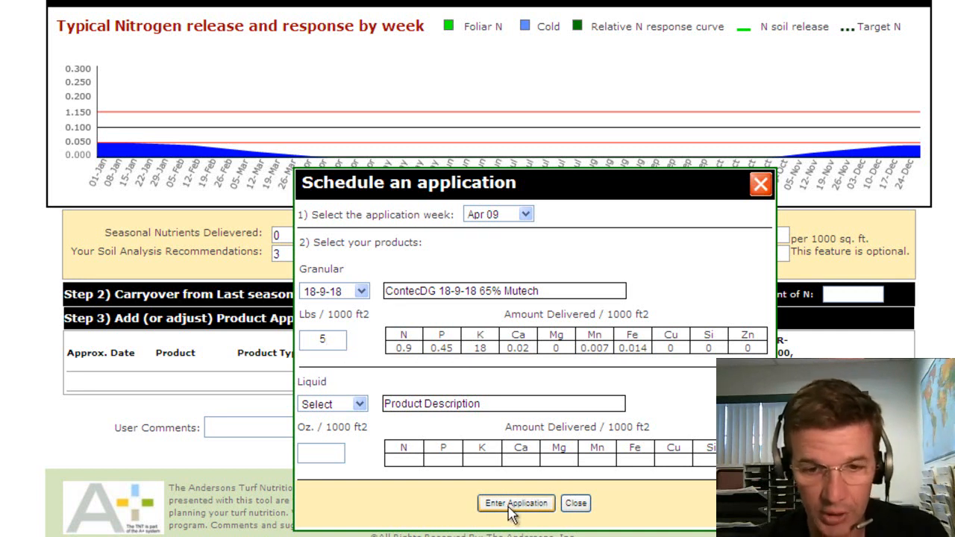
left_click(509, 507)
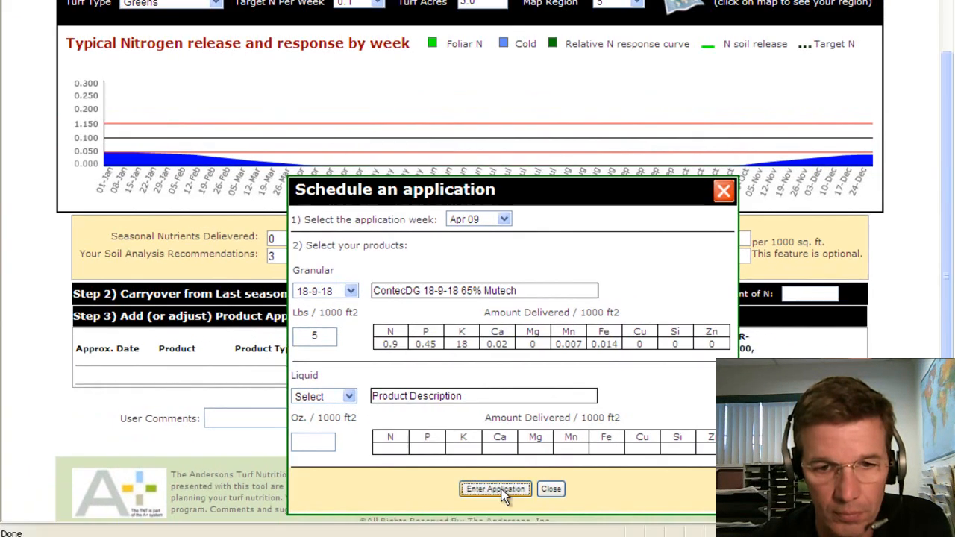
left_click(531, 501)
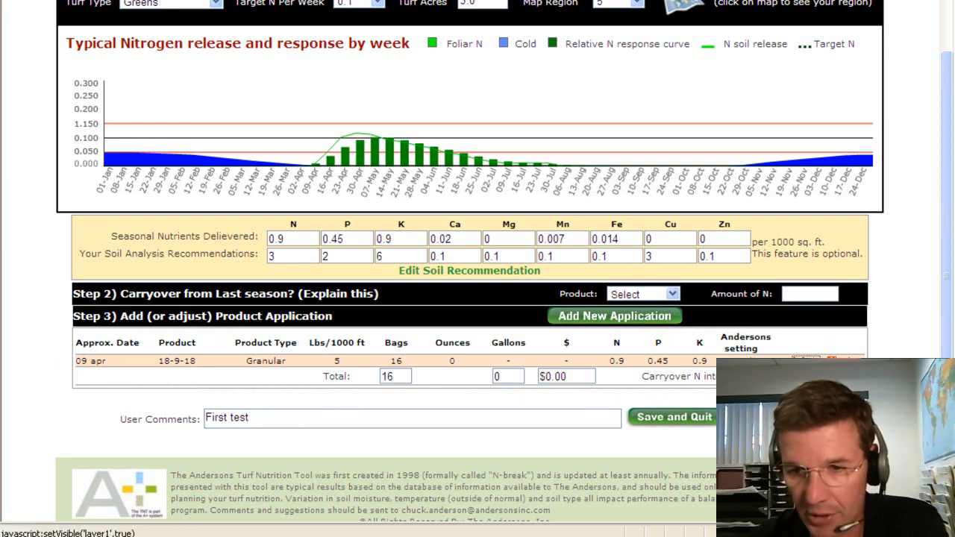
Step: Change the 09 Apr 18-9-18 rate to 4.5 lbs per 1000 ft2, then close the scheduling window
left_click(805, 361)
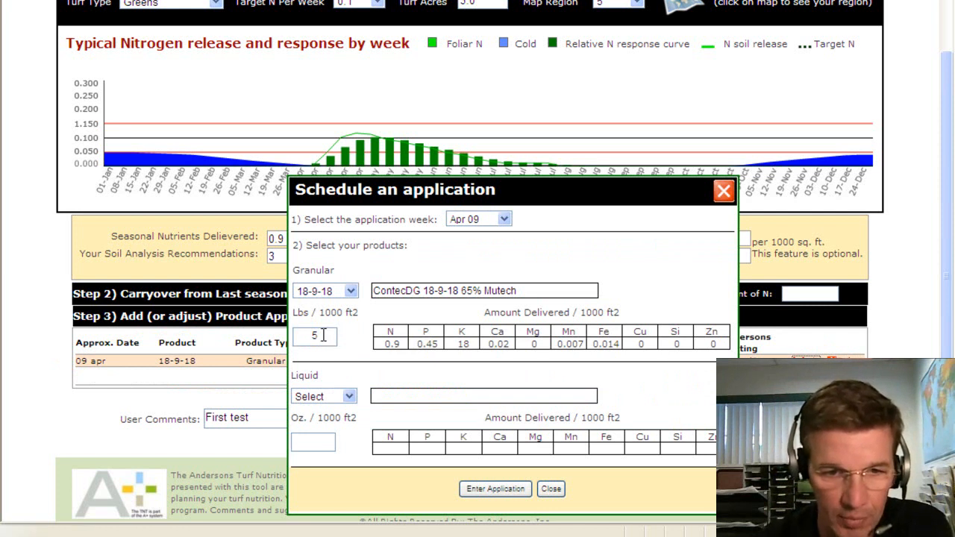
left_click_drag(316, 336, 302, 343)
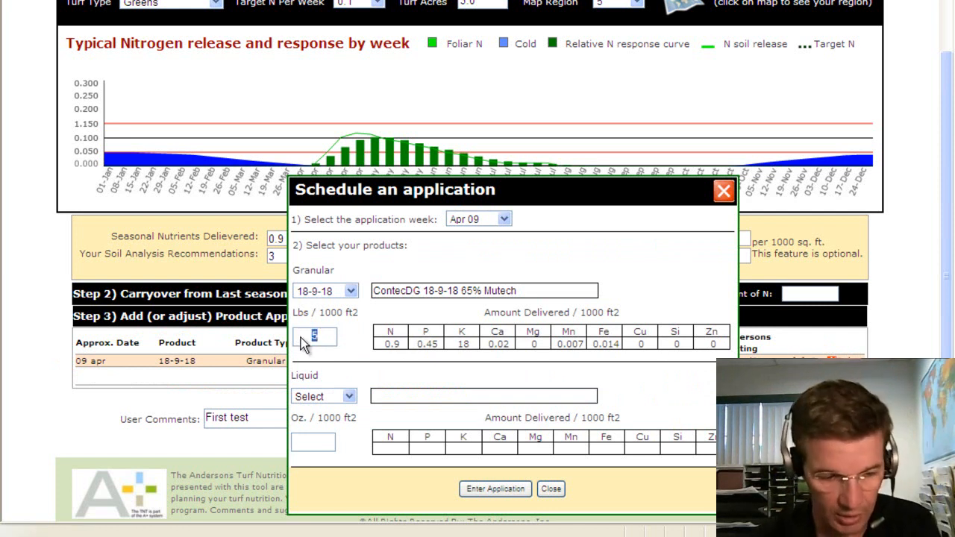
type("4")
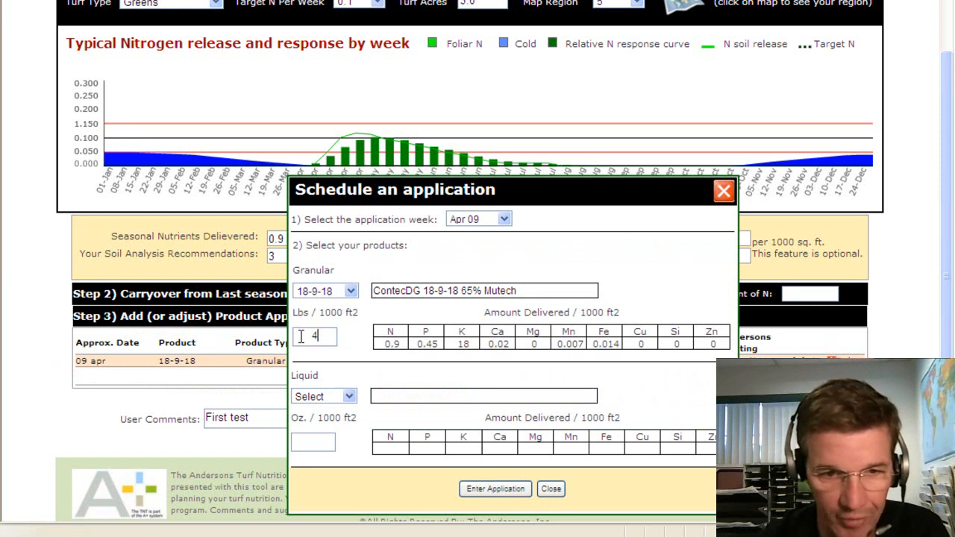
type(".5")
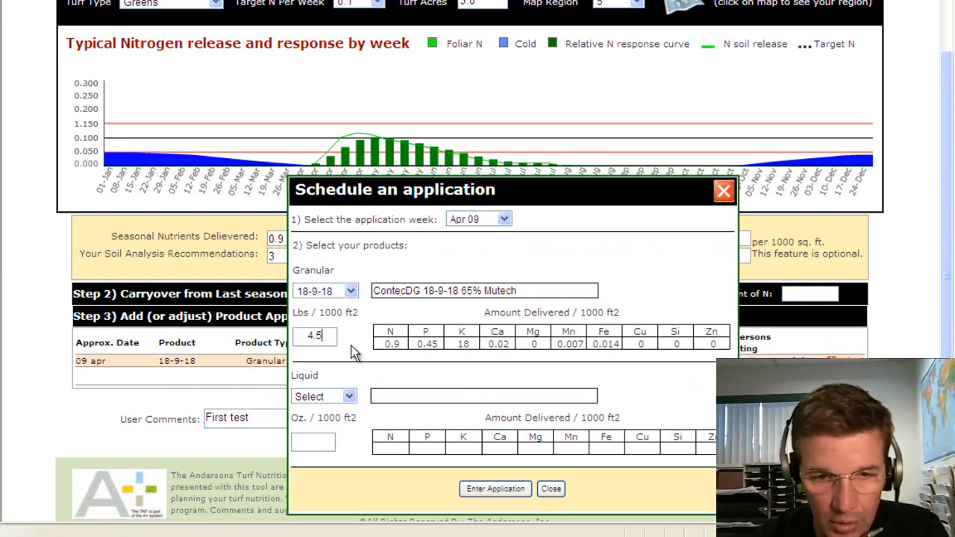
left_click(489, 486)
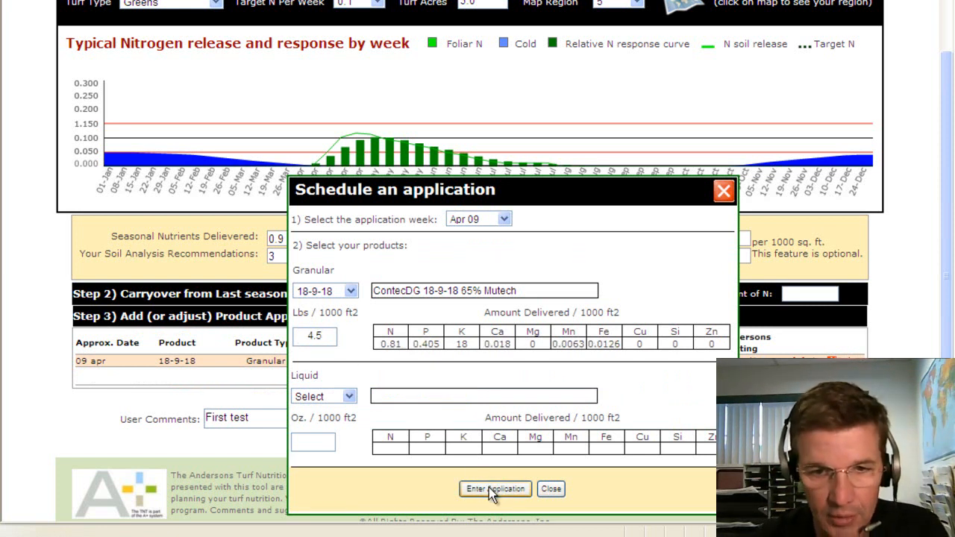
left_click(489, 489)
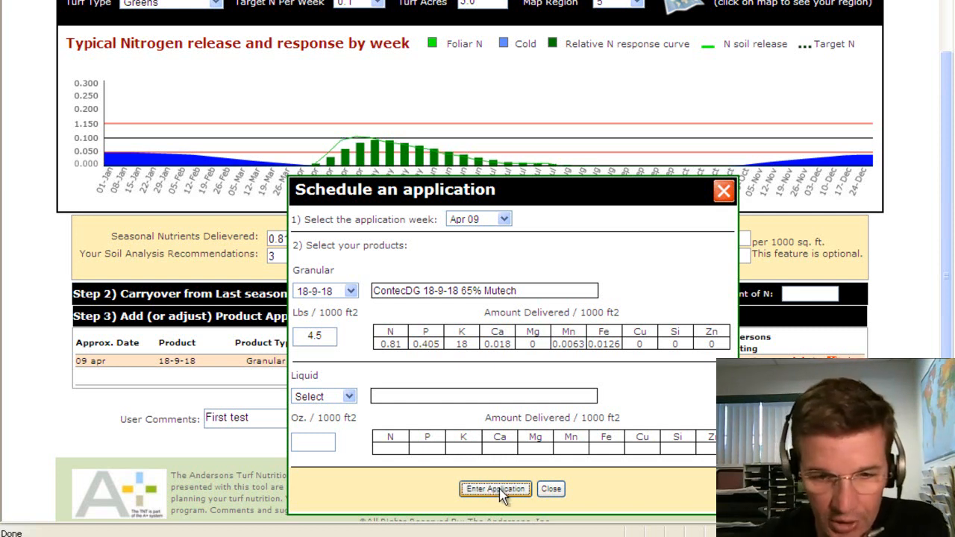
left_click(551, 488)
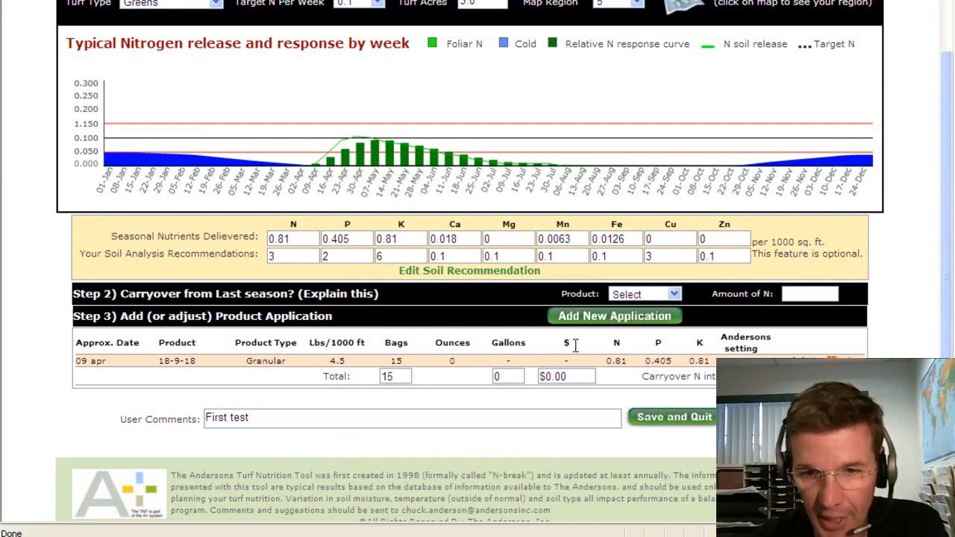
Step: Add a May 21 granular 13-0-26 application at 3 lbs per 1000 ft2
left_click(593, 321)
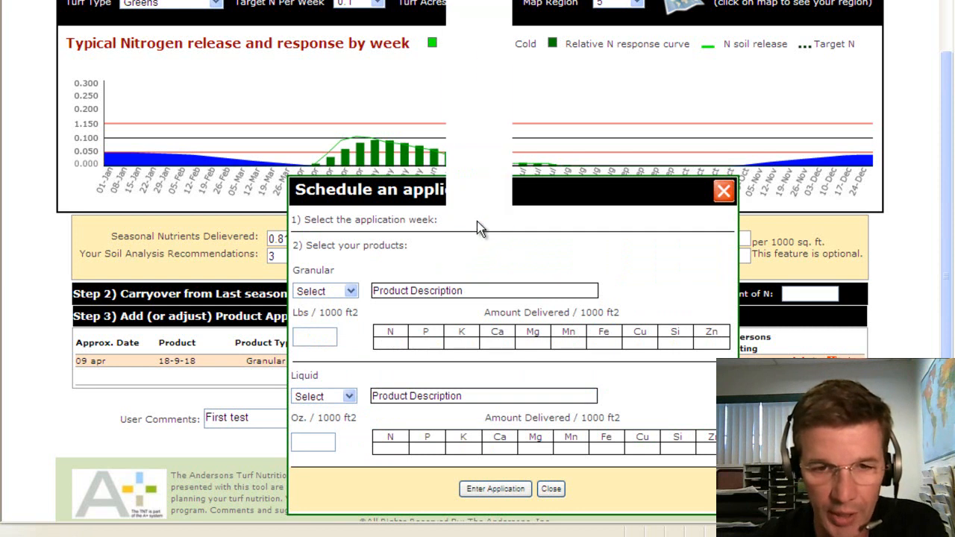
left_click(477, 224)
left_click(467, 126)
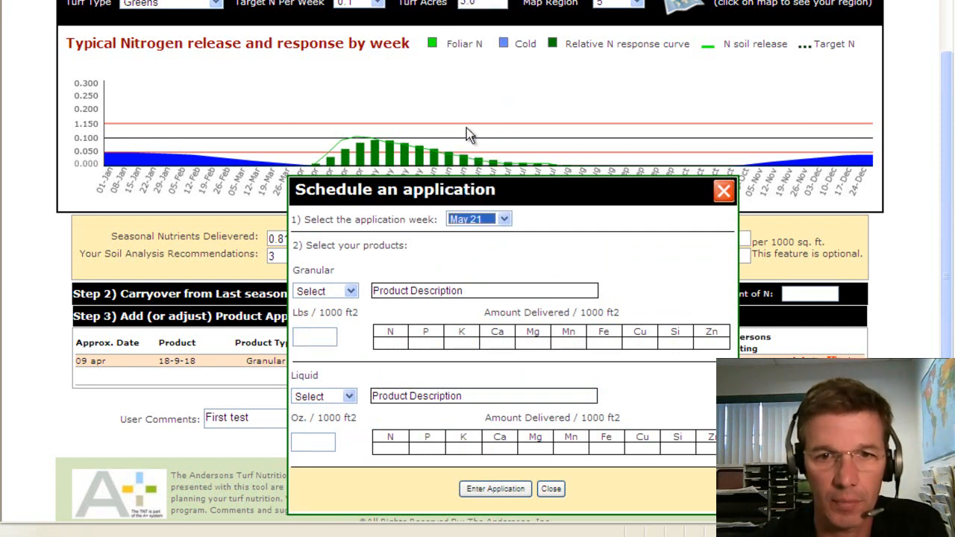
left_click(340, 291)
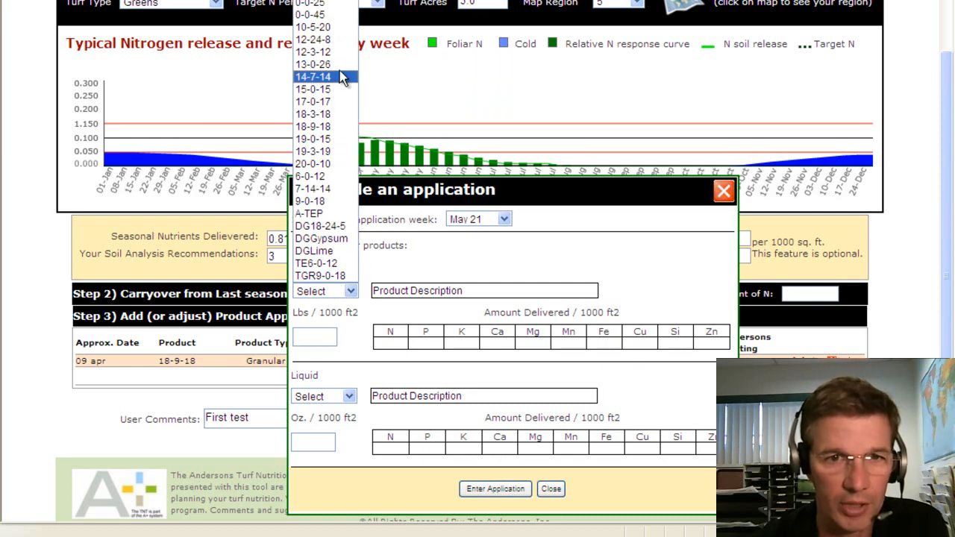
left_click(339, 65)
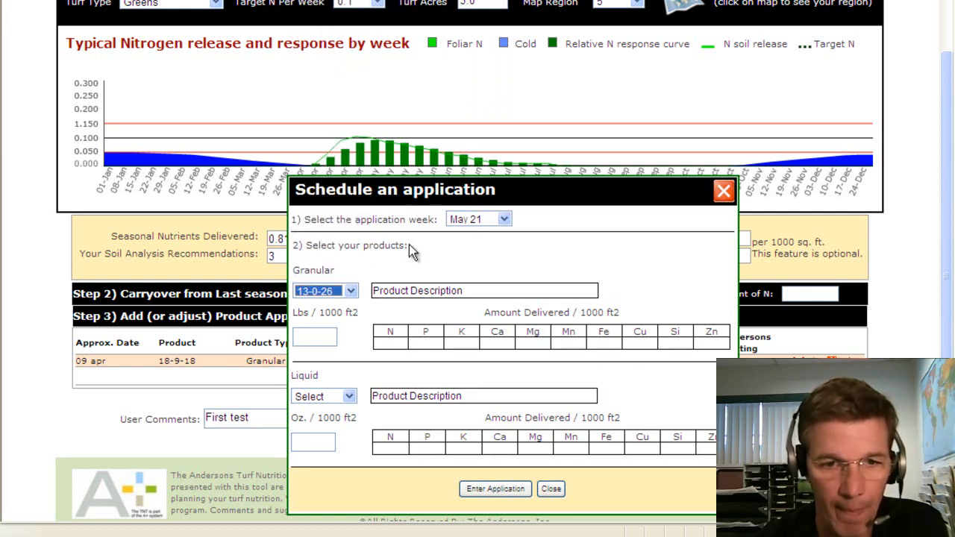
left_click(324, 333)
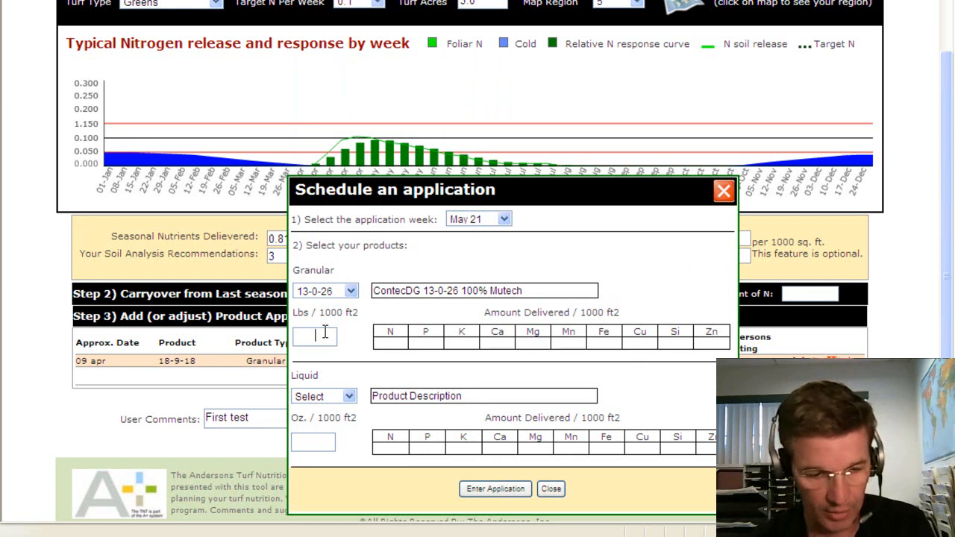
type("3")
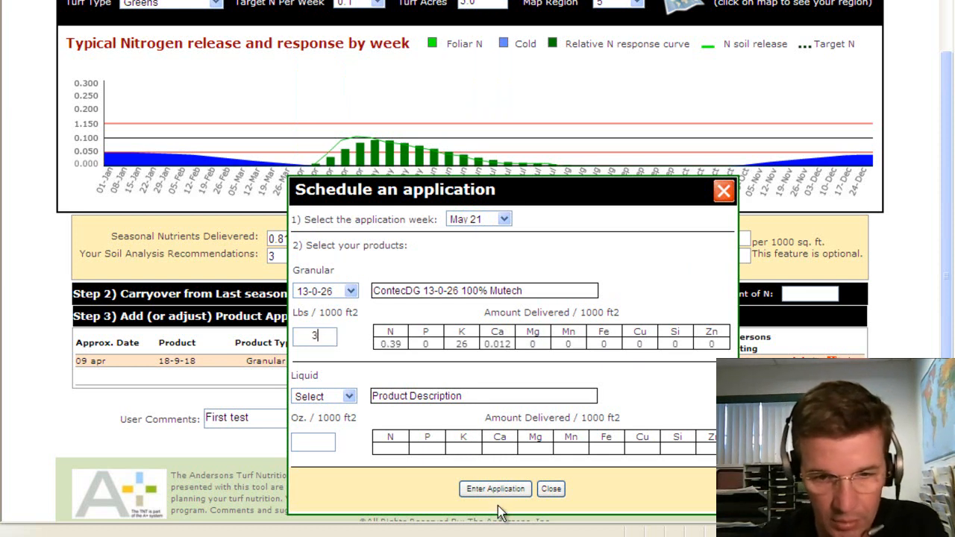
left_click(491, 487)
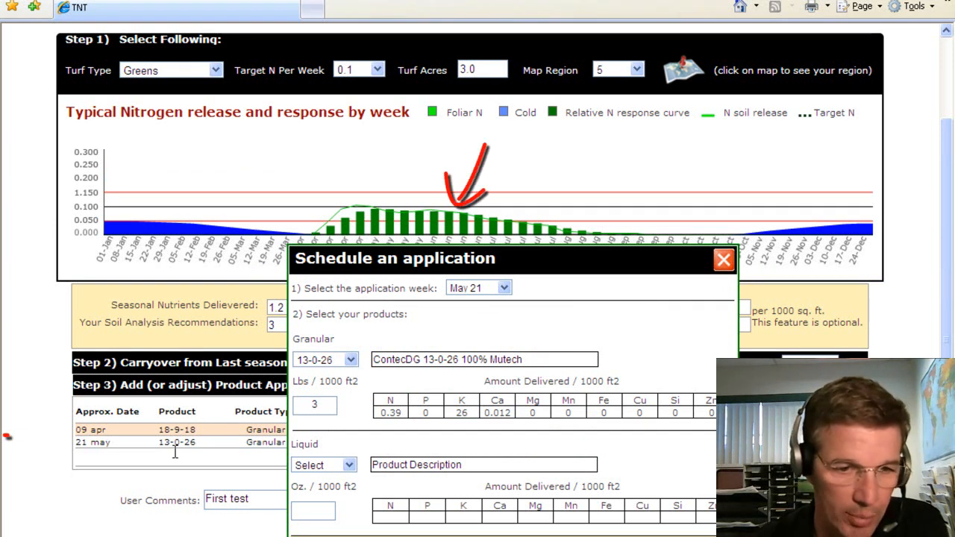
Step: Add 3-lb 13-0-26 applications for the weeks of Jun 25 and Aug 13
left_click(468, 292)
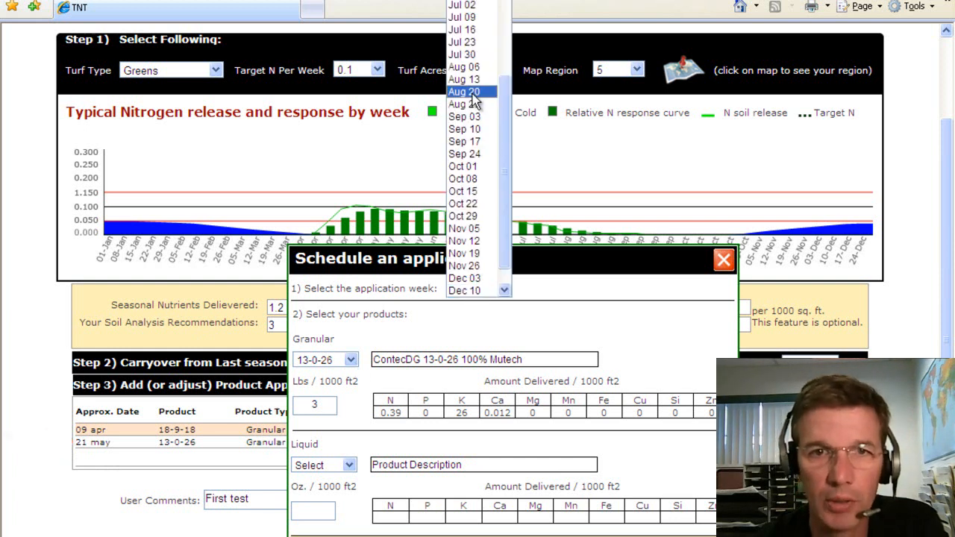
left_click(476, 5)
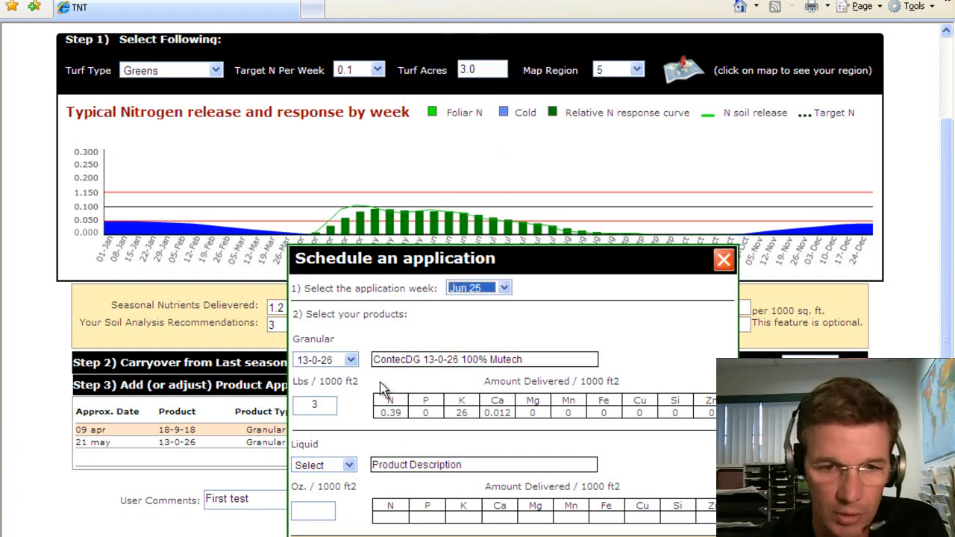
left_click(478, 535)
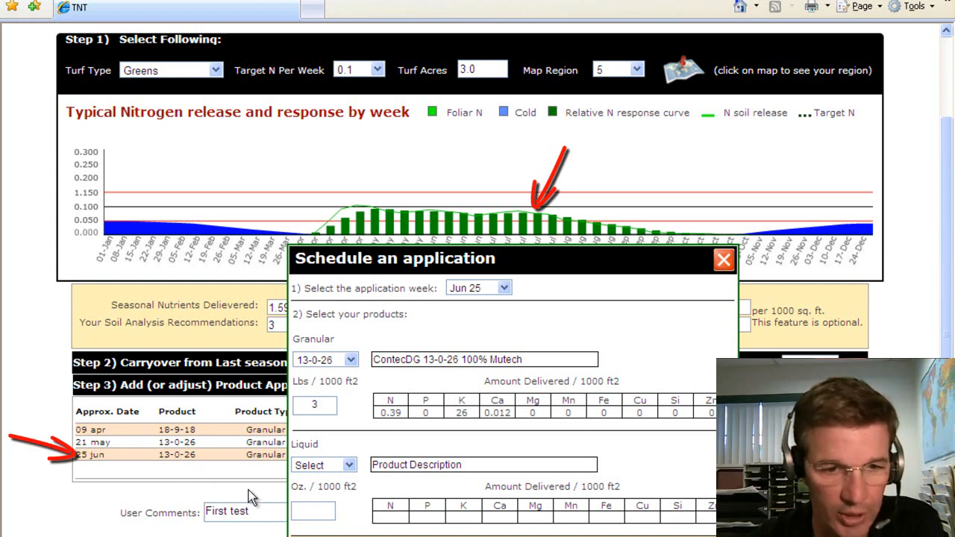
left_click(472, 289)
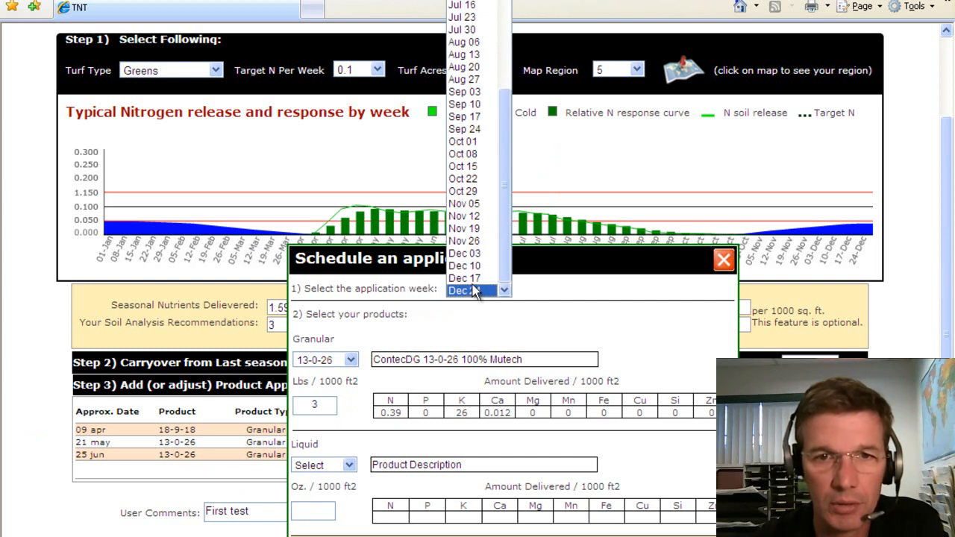
left_click(473, 67)
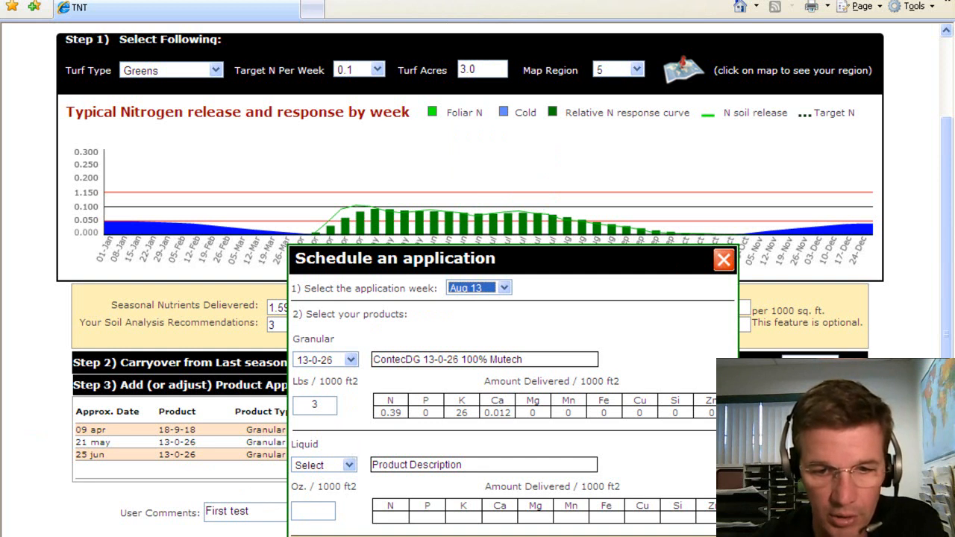
left_click(514, 534)
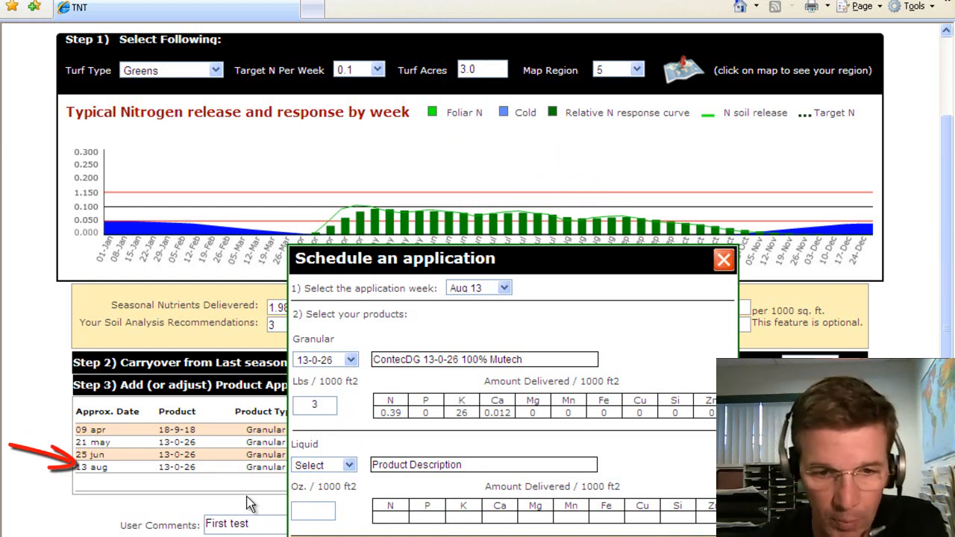
Step: Switch the granular product to 18-9-18 and set the week to Aug 27
left_click(346, 360)
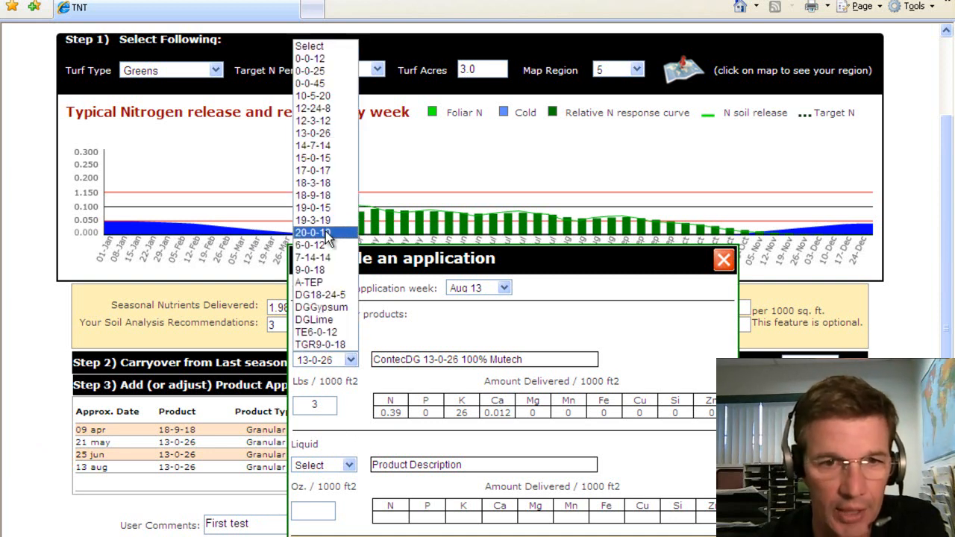
left_click(325, 196)
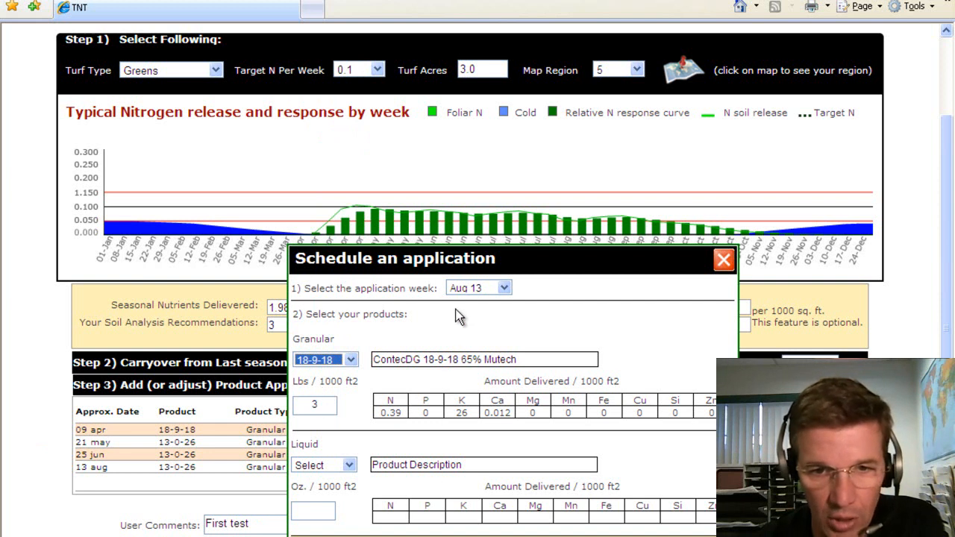
left_click(478, 291)
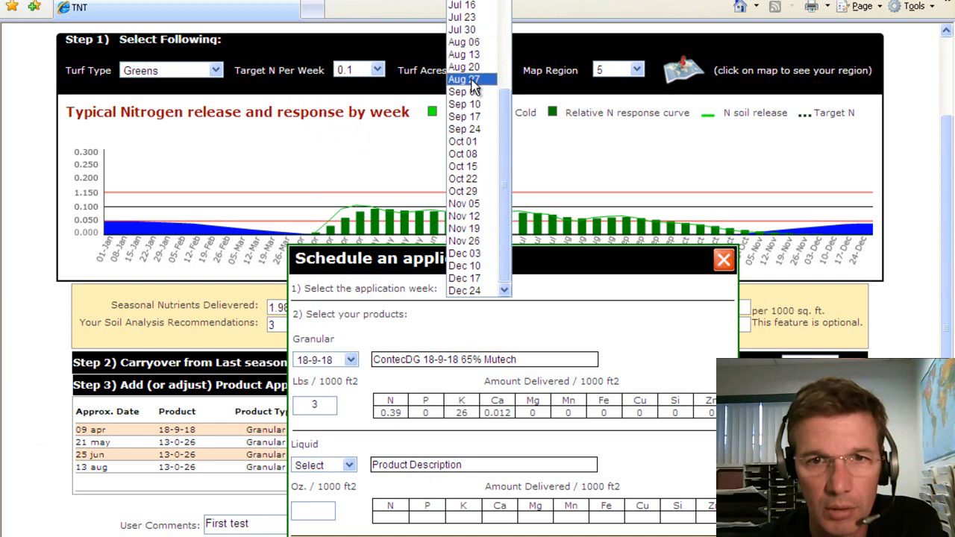
left_click(467, 79)
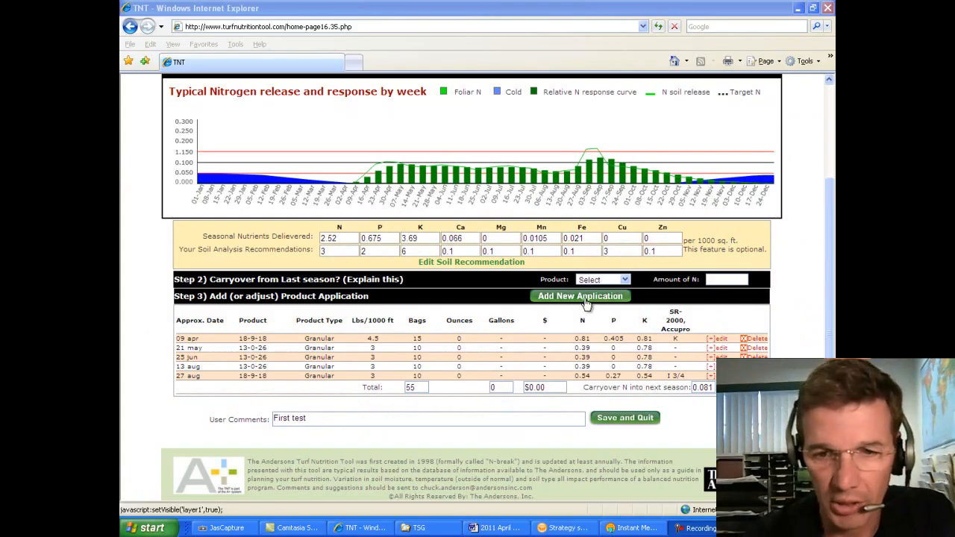
Step: Schedule a 4 oz liquid Nitroplast application for the week of May 28
left_click(587, 303)
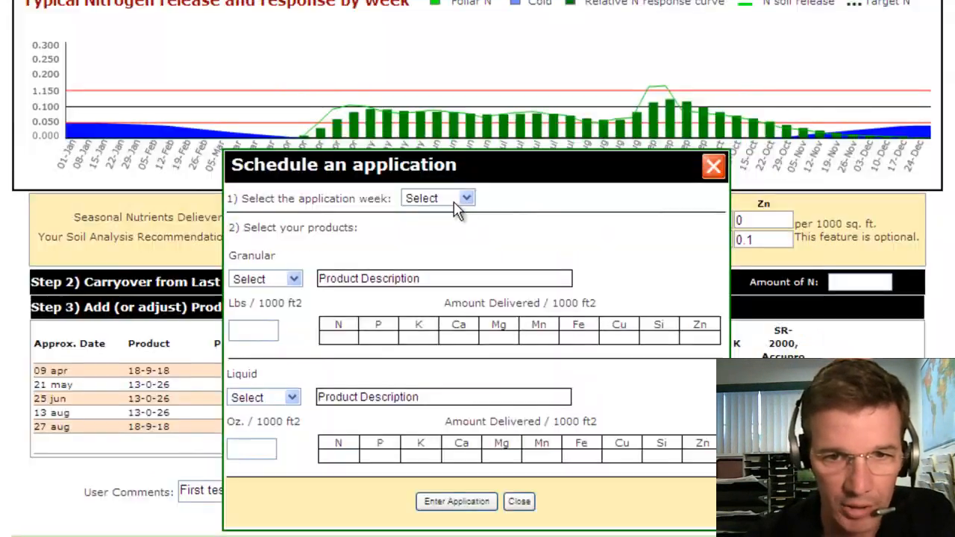
left_click(458, 199)
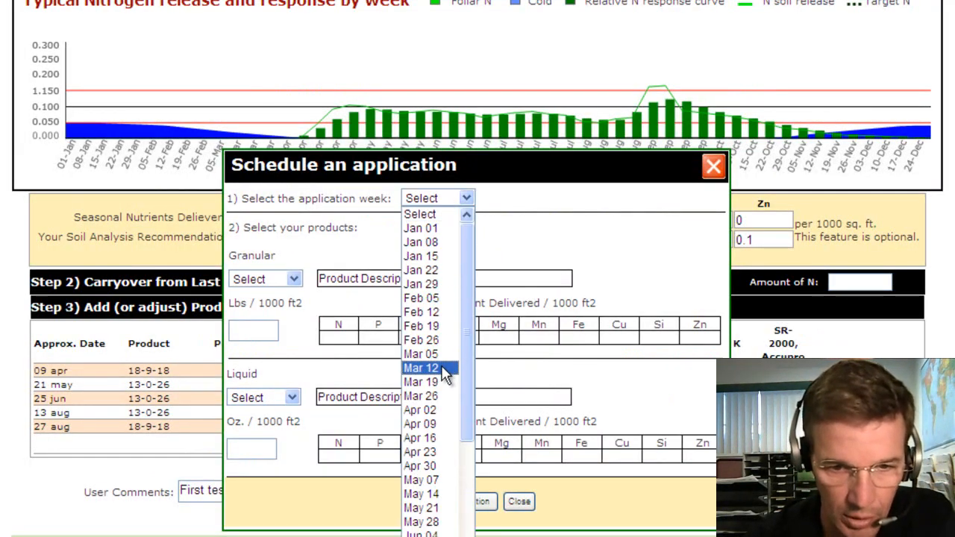
left_click(420, 522)
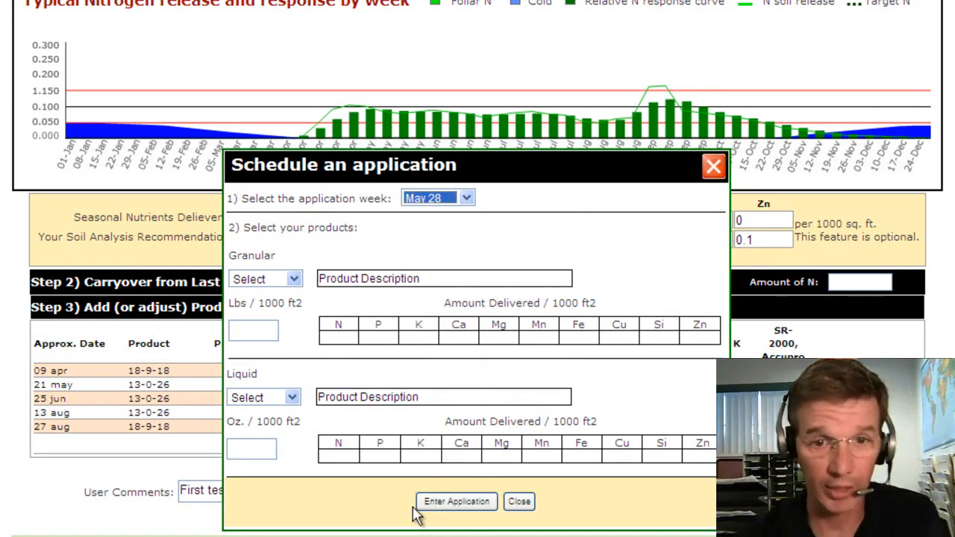
left_click(268, 398)
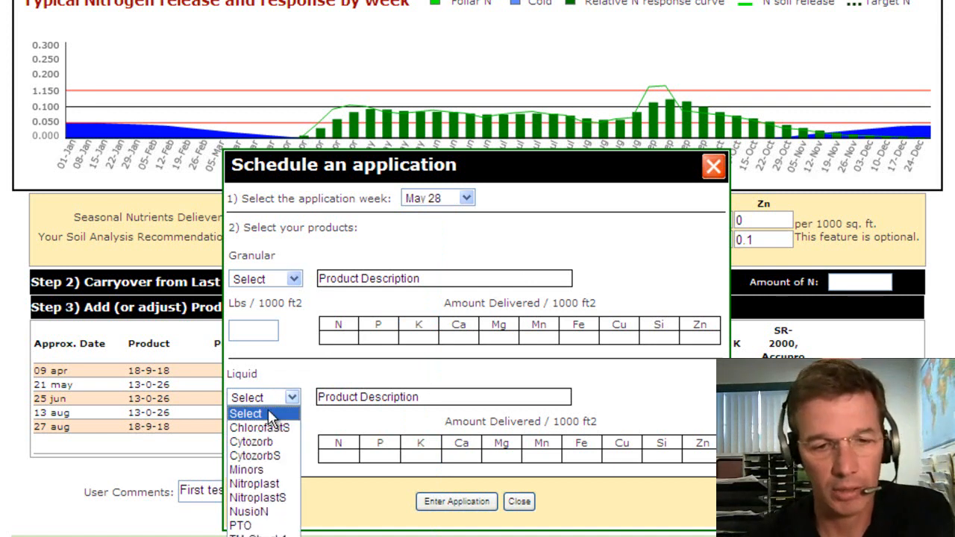
left_click(268, 484)
left_click(269, 447)
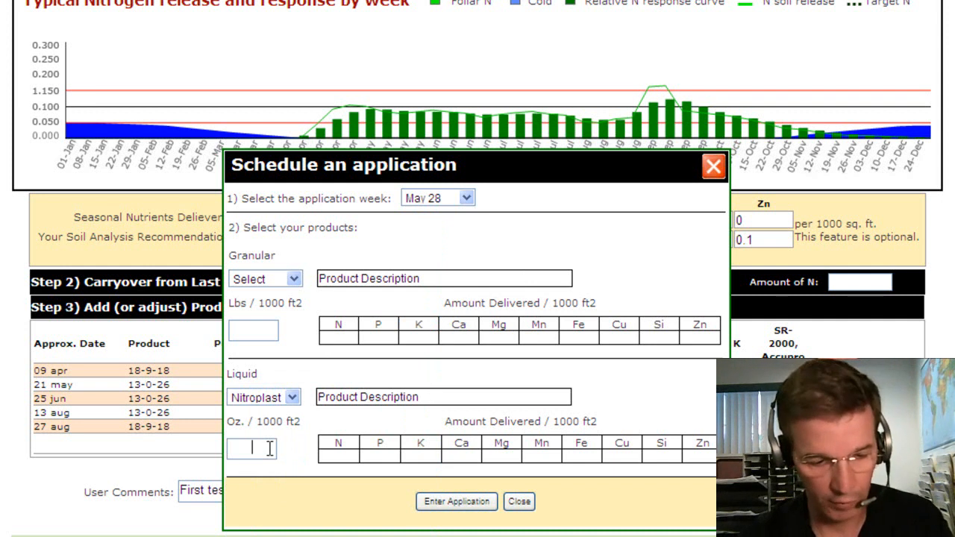
type("4")
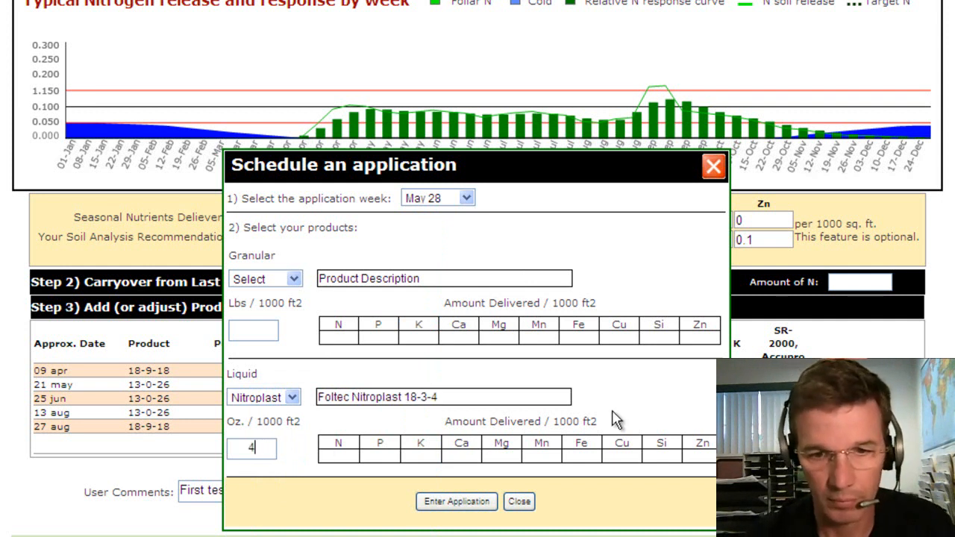
left_click(464, 507)
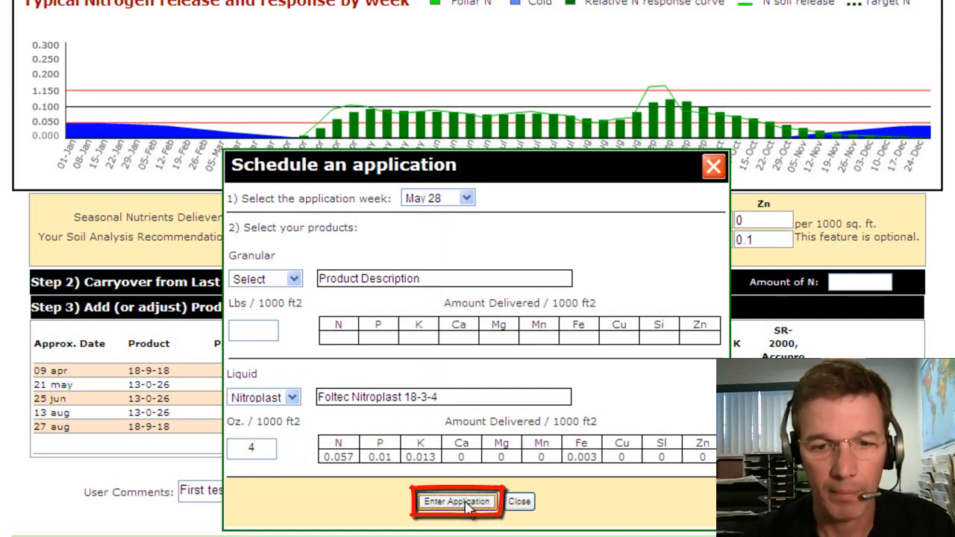
left_click(468, 507)
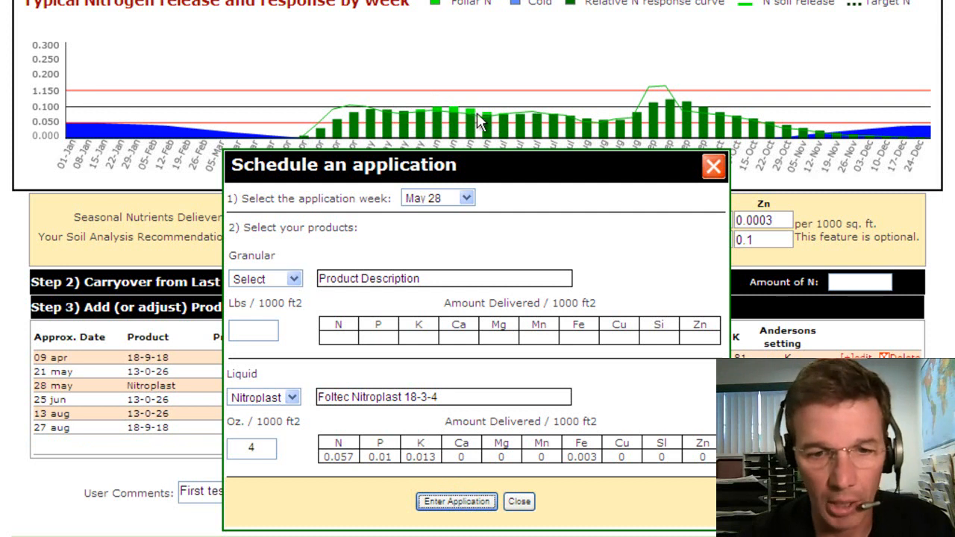
Step: Repeat the 4 oz Nitroplast application for Jun 11 and Jun 25, then close the window
left_click(431, 200)
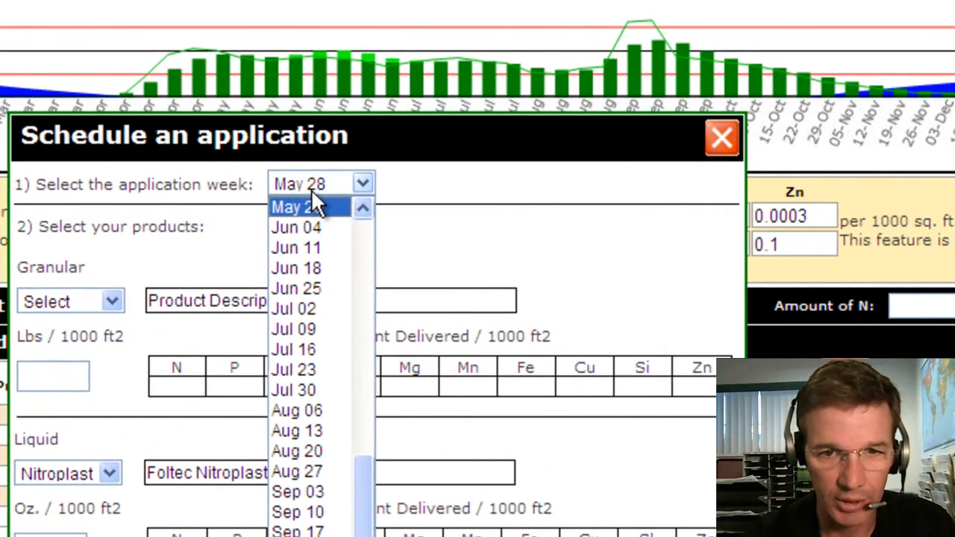
left_click(314, 249)
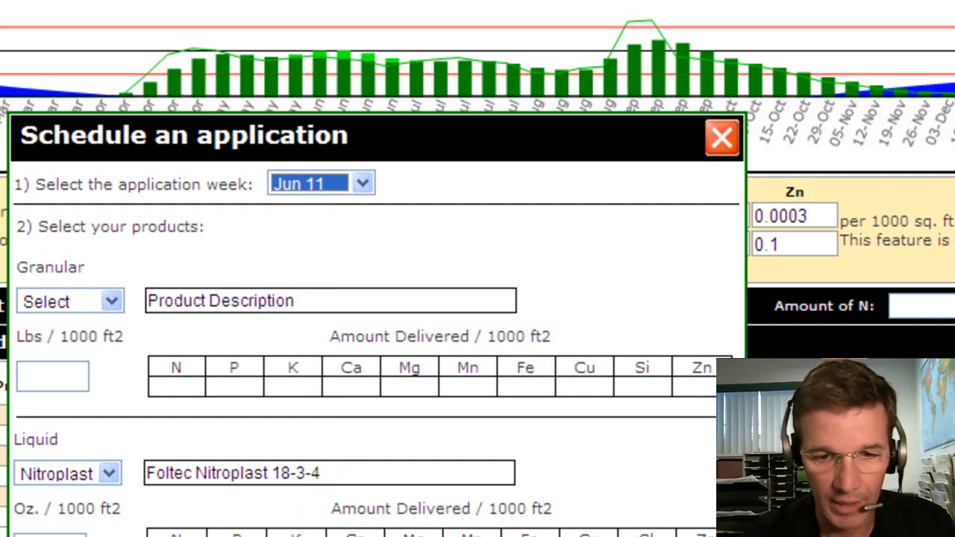
left_click(50, 536)
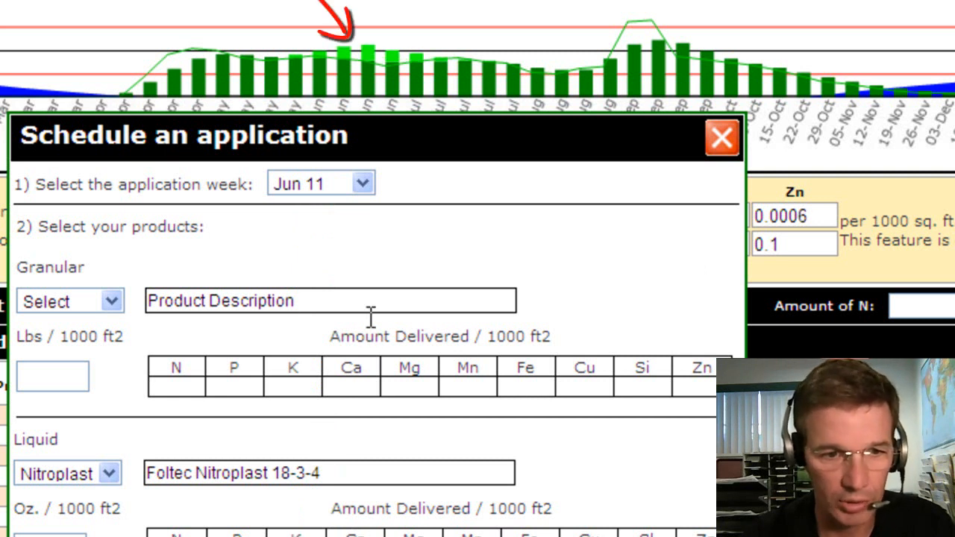
left_click(341, 188)
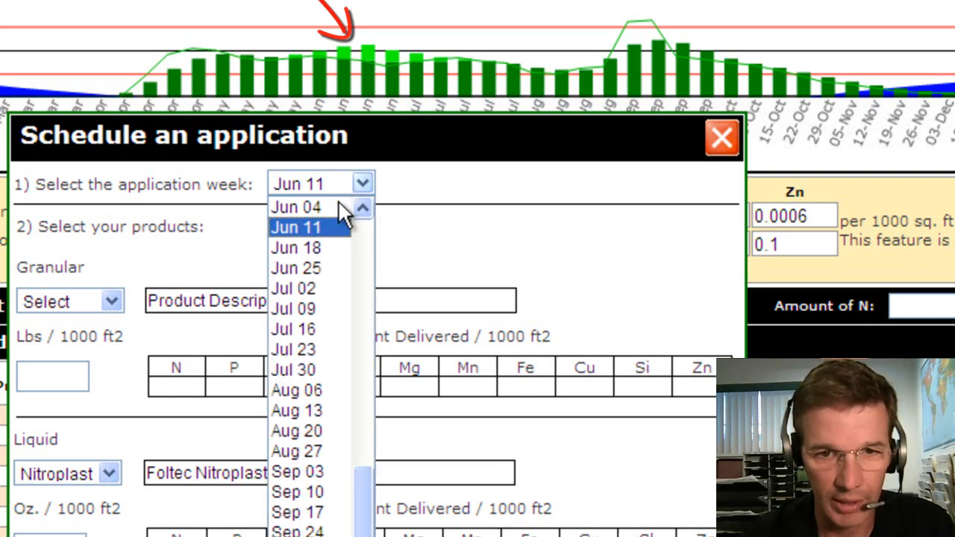
left_click(315, 267)
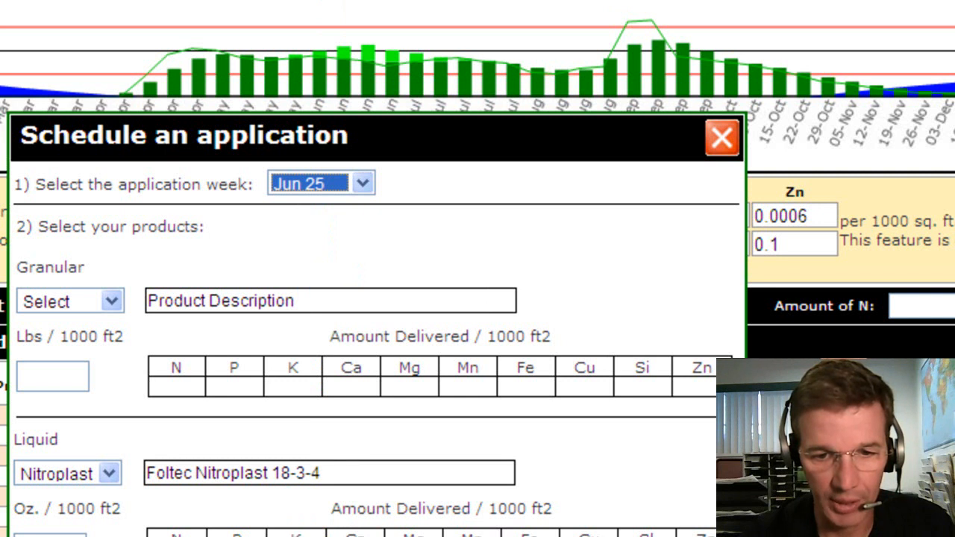
left_click(50, 534)
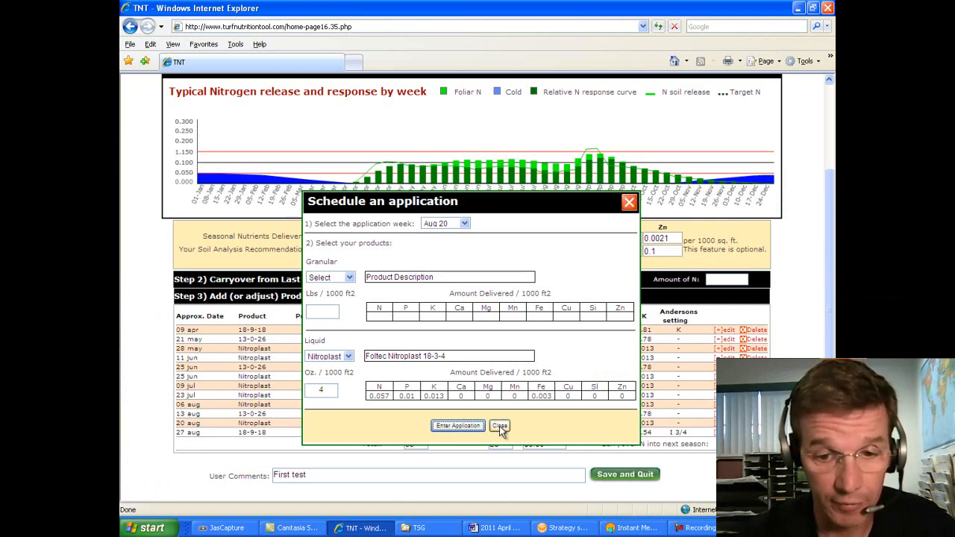
left_click(499, 427)
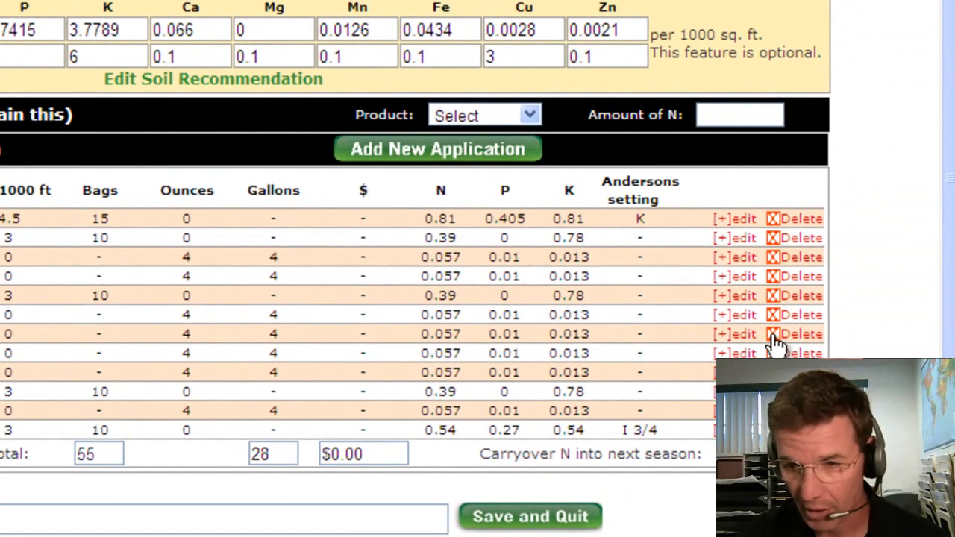
Step: Delete the 09 Jul Nitroplast application, dropping seasonal N to 2.8632 and total ounces to 24
left_click(773, 336)
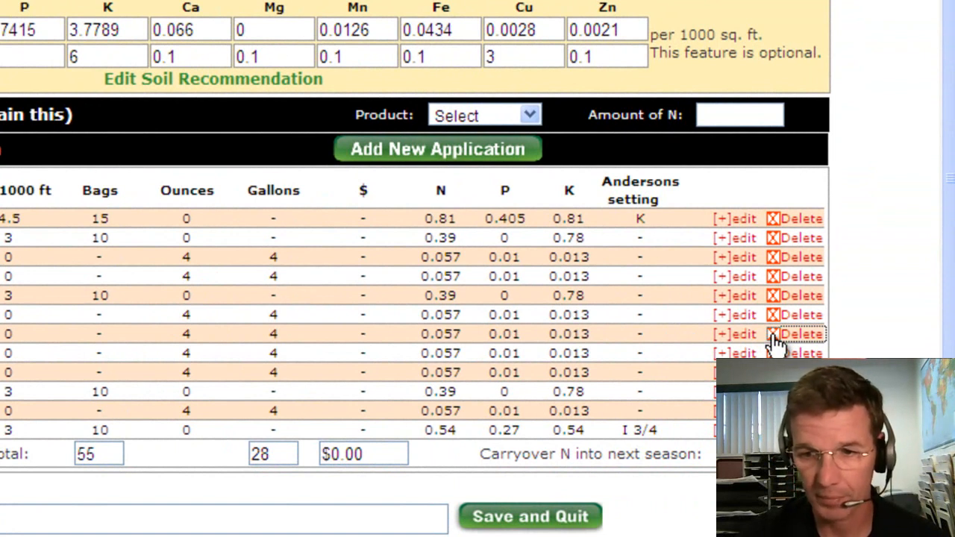
left_click(772, 336)
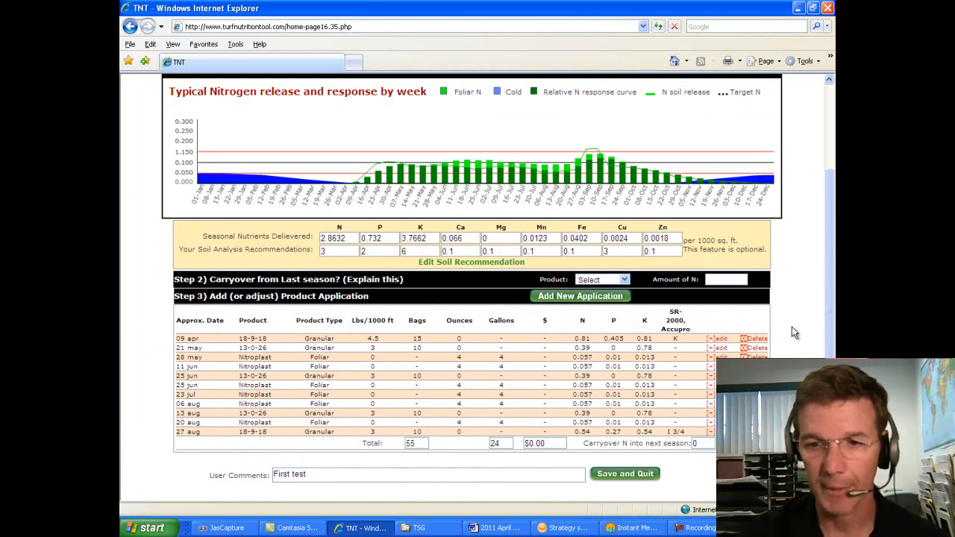
scroll(791, 327, "up", 3)
Step: Save and quit the scenario, then bring up the Granular products list for Greens
left_click(736, 142)
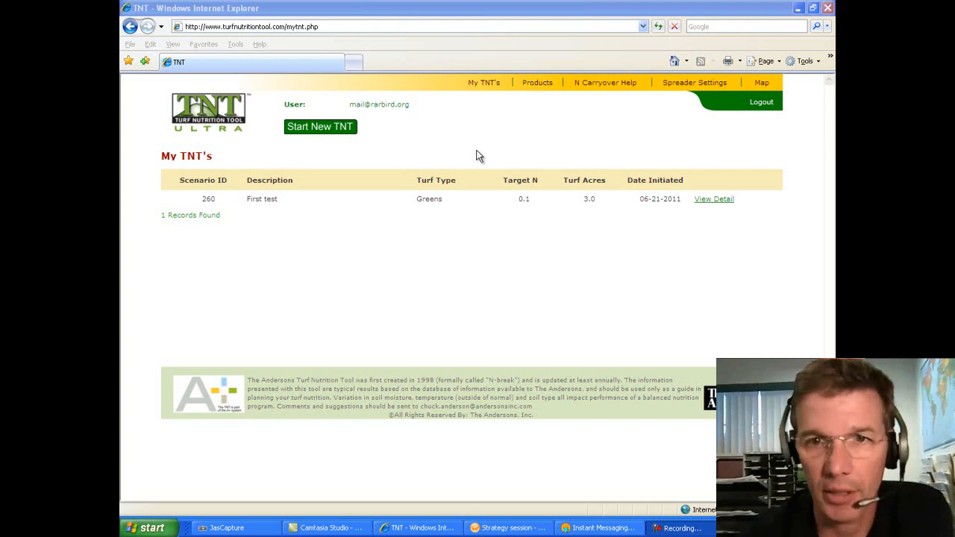
mouse_move(532, 87)
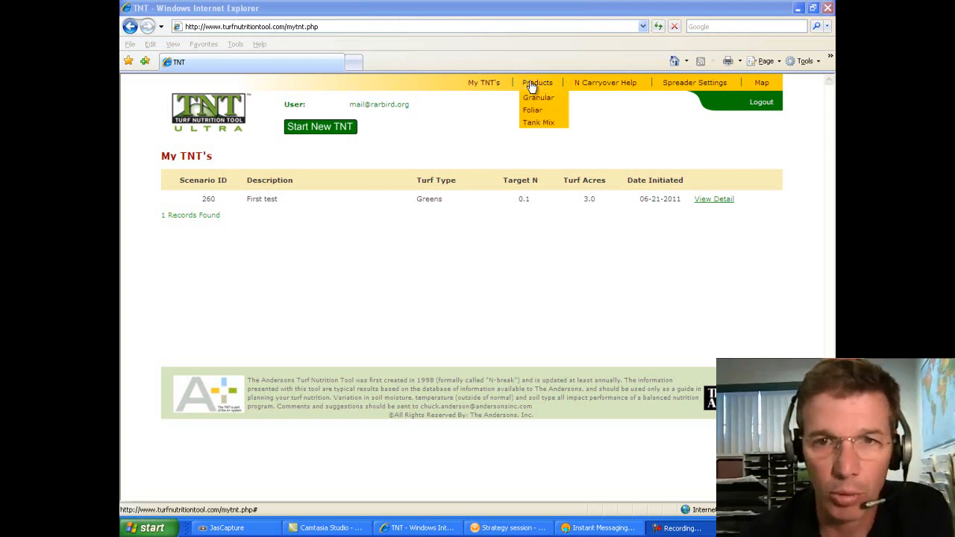
left_click(532, 98)
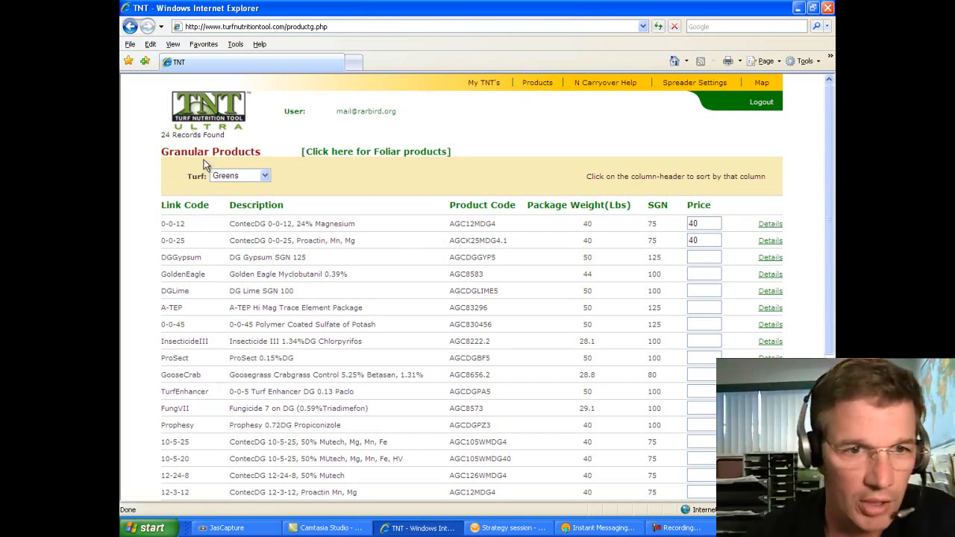
Step: Reload the granular product list for Fairways turf
left_click(228, 176)
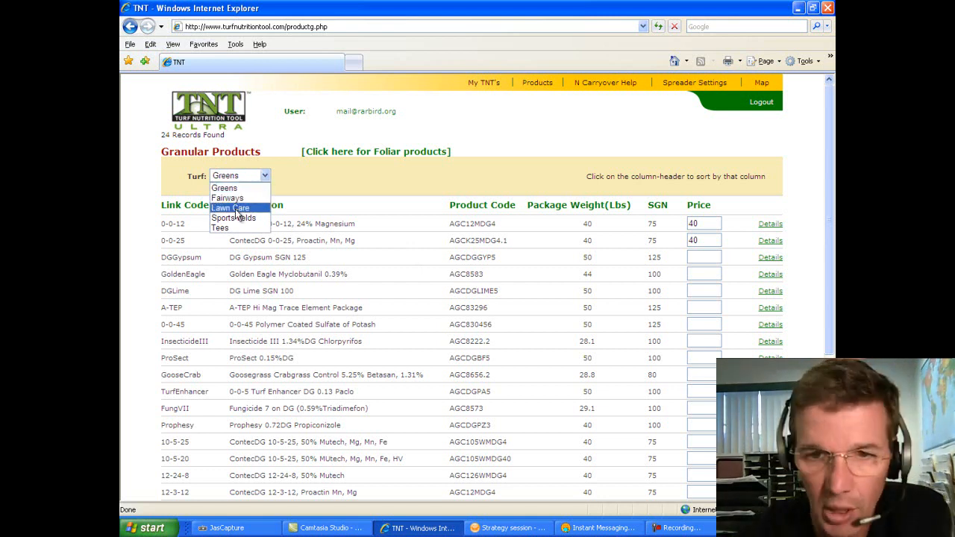
left_click(707, 257)
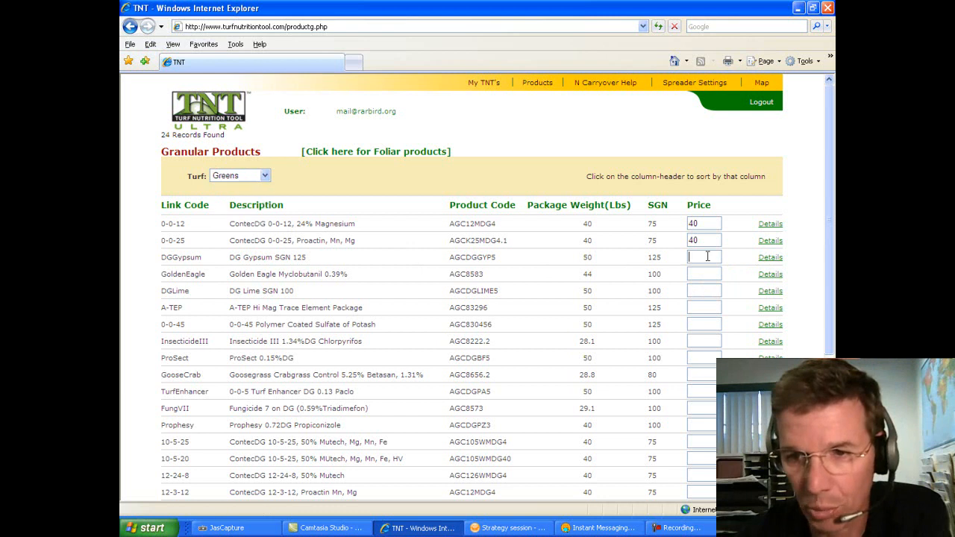
left_click(170, 207)
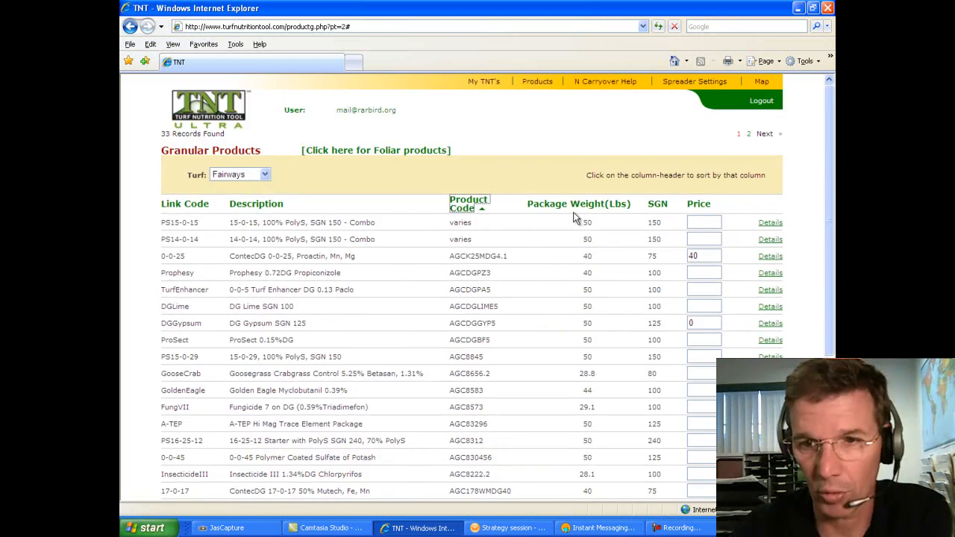
Step: Set the PS15-0-15 price to 43.00 and review its product details
left_click(702, 221)
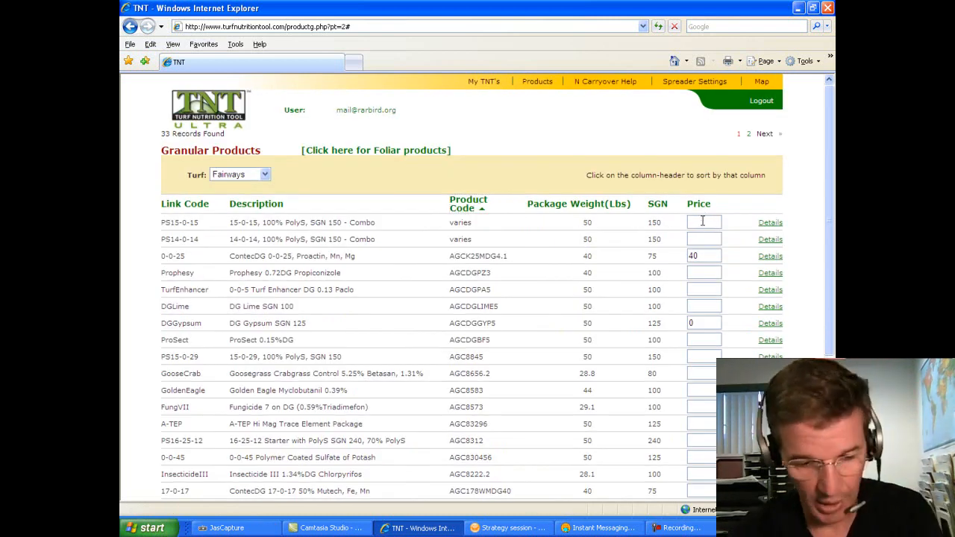
type("43")
key("BackSpace")
type(".00")
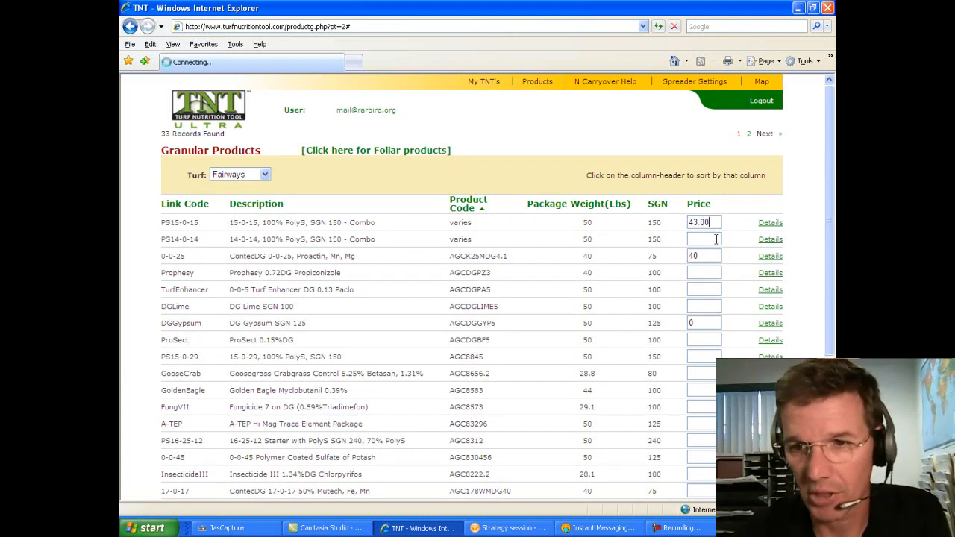
left_click(762, 223)
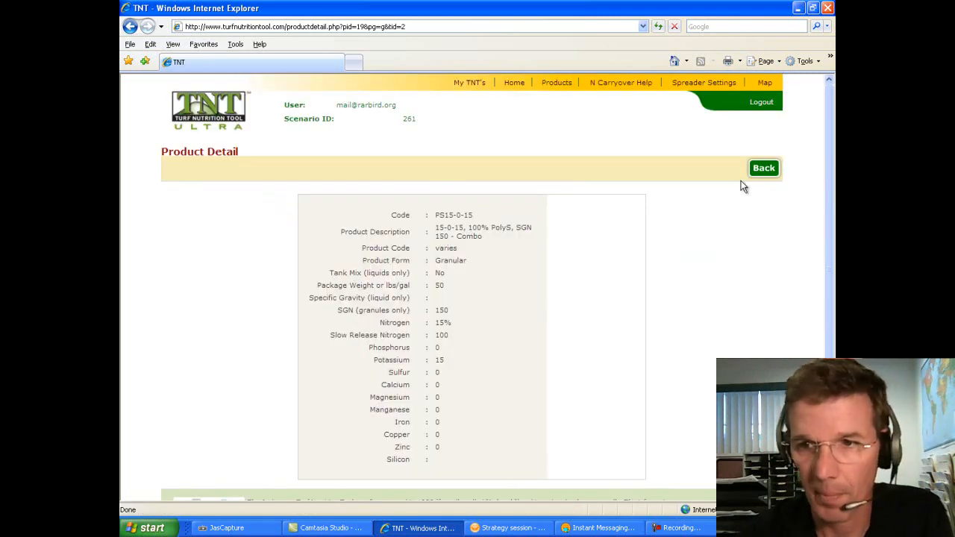
left_click(763, 168)
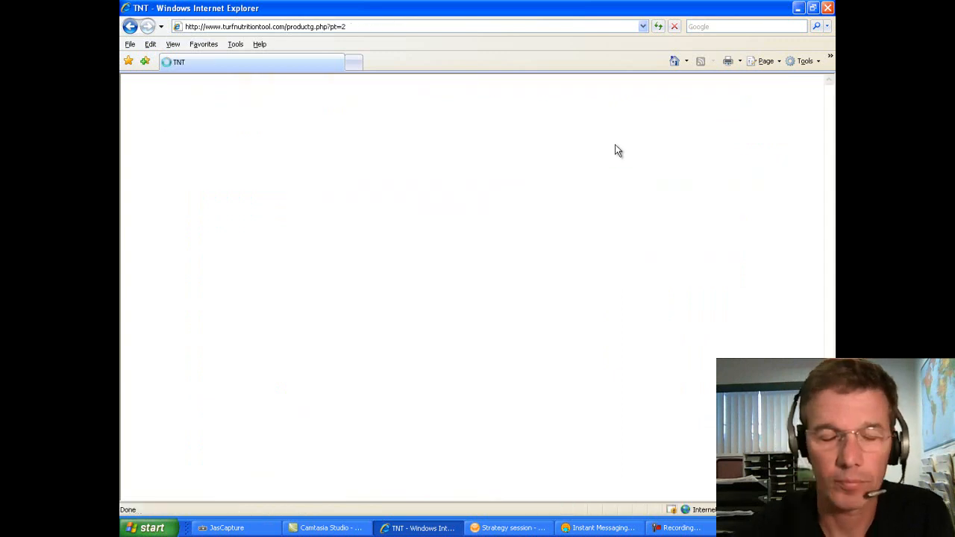
Step: Go to the Foliar products list, then to the Tank Mix entry form
mouse_move(536, 88)
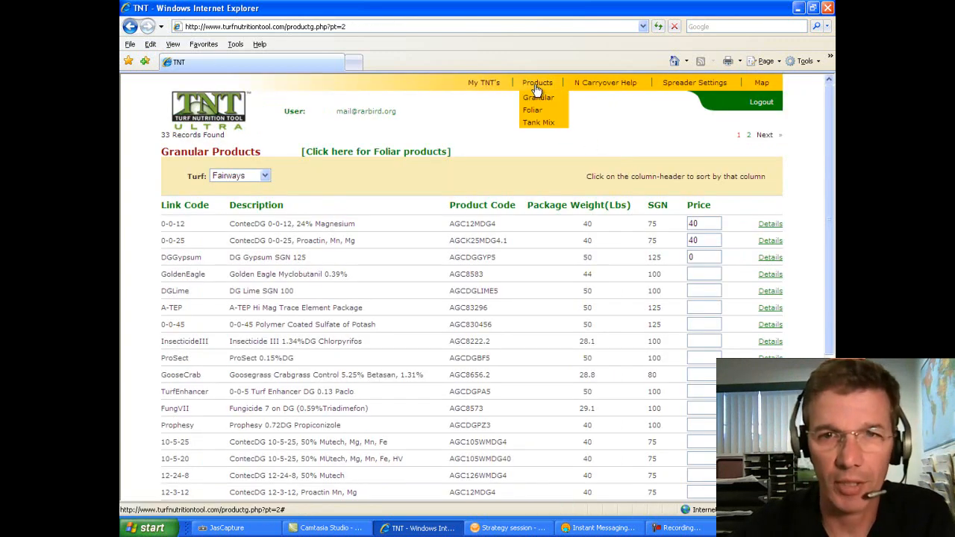
left_click(526, 113)
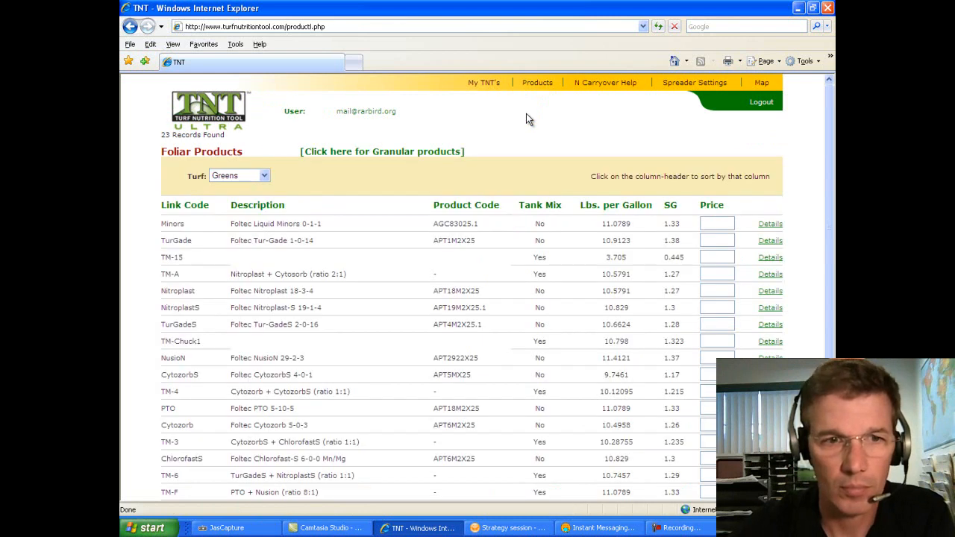
mouse_move(533, 86)
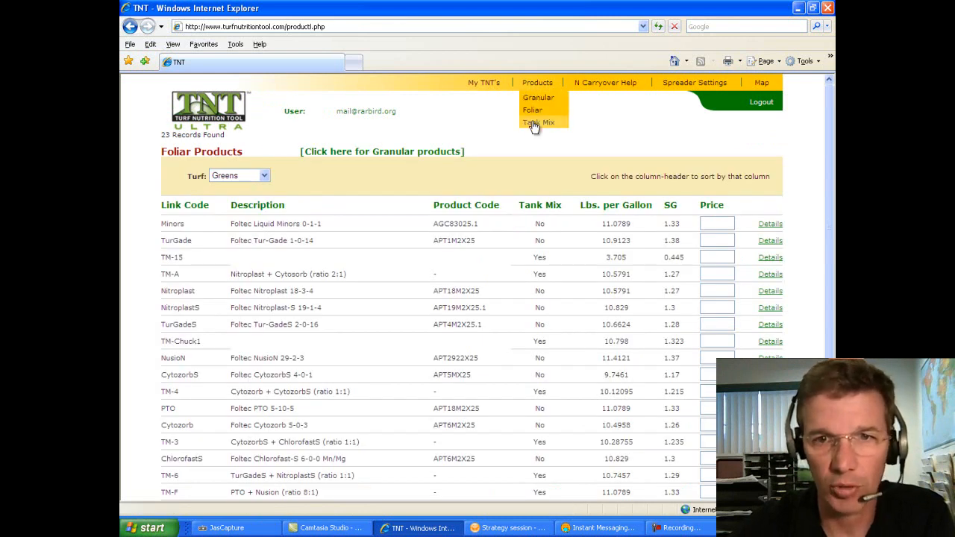
left_click(534, 125)
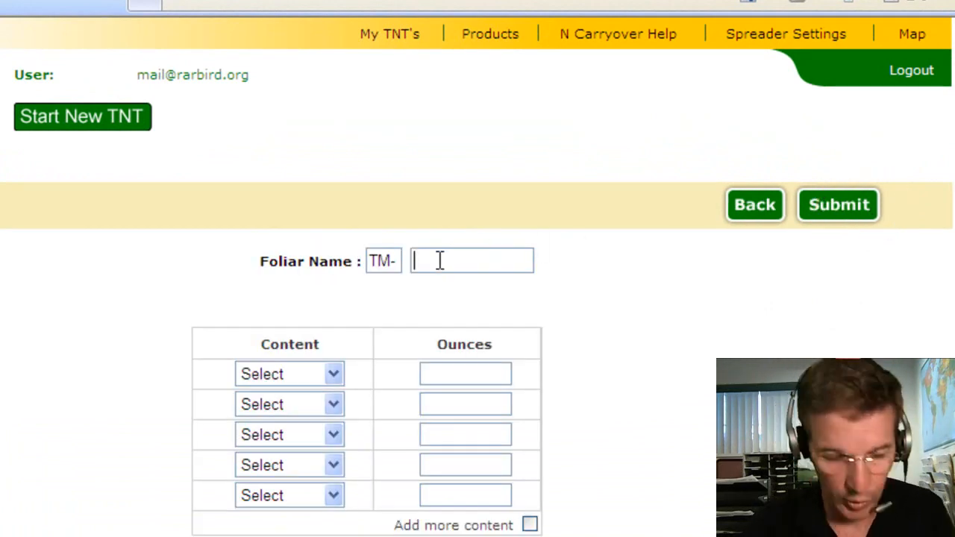
Step: Submit foliar tank mix Chuck1 with TurGade 3 oz, PTO 3 oz and ChlorofastS 2 oz
type("Chuck")
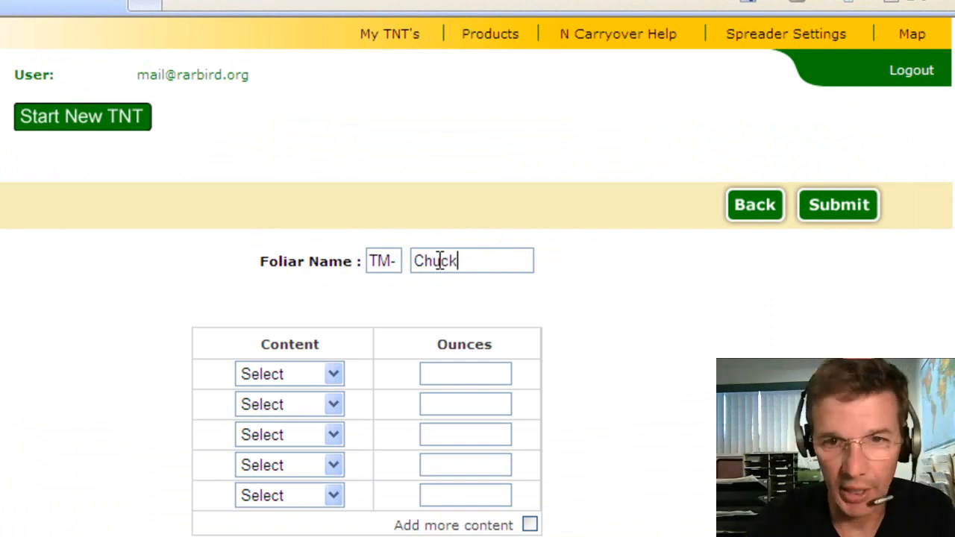
type("1")
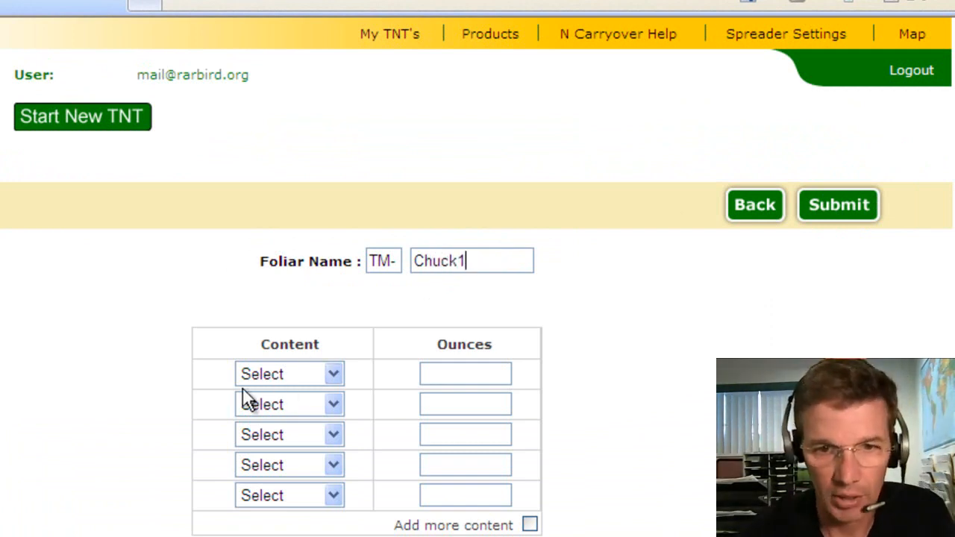
left_click(257, 378)
left_click(266, 415)
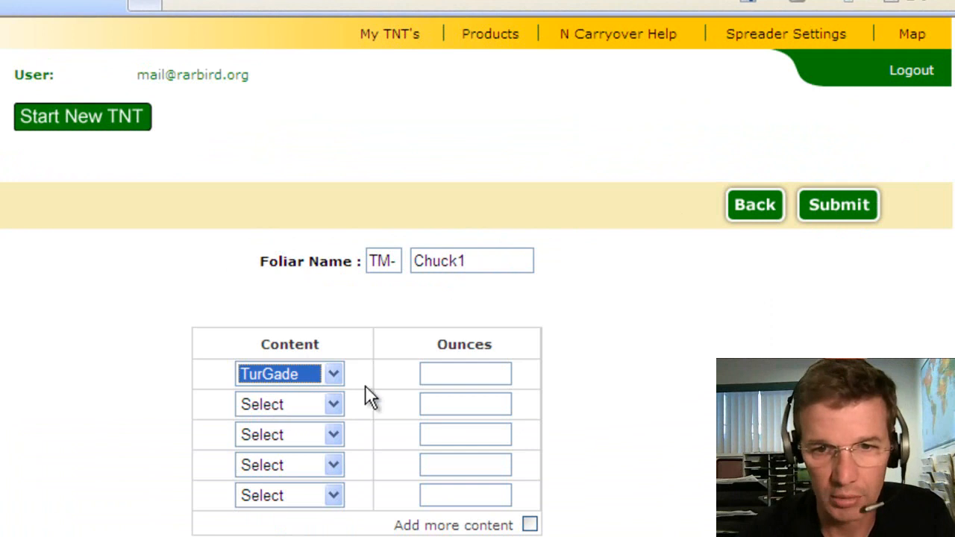
left_click(467, 368)
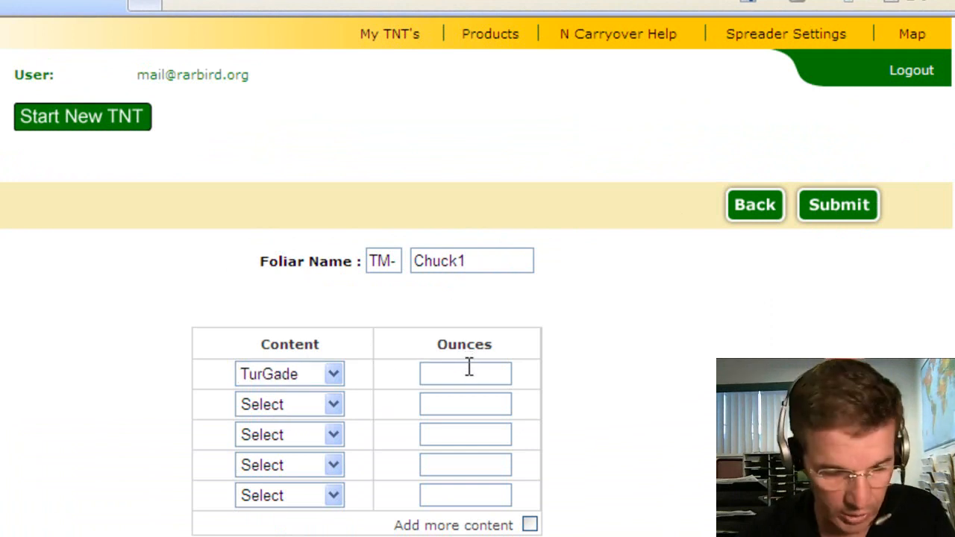
type("3")
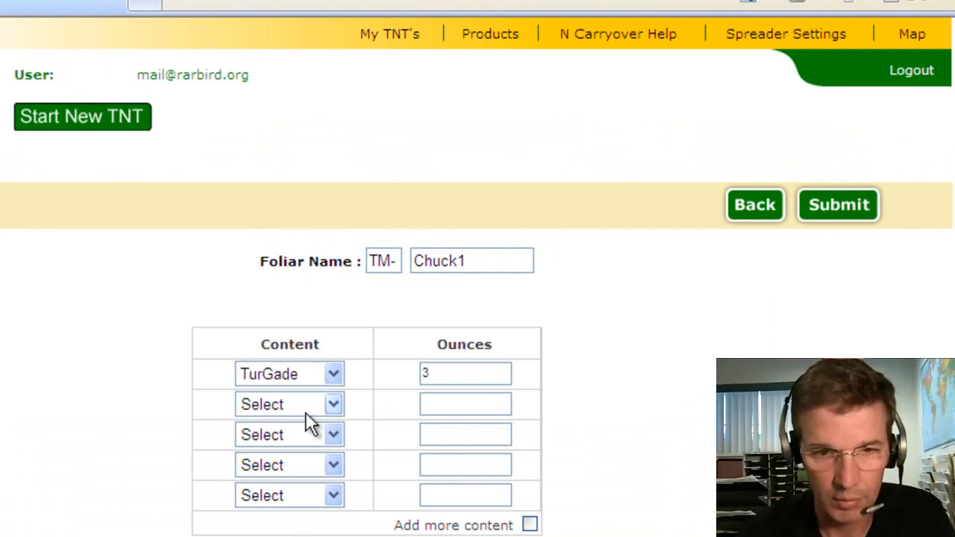
left_click(305, 411)
left_click(290, 522)
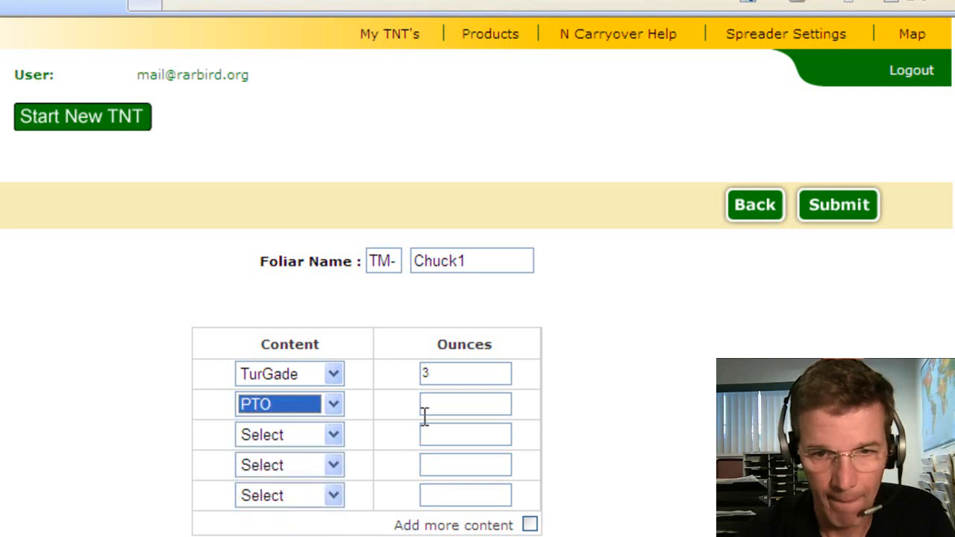
left_click(428, 403)
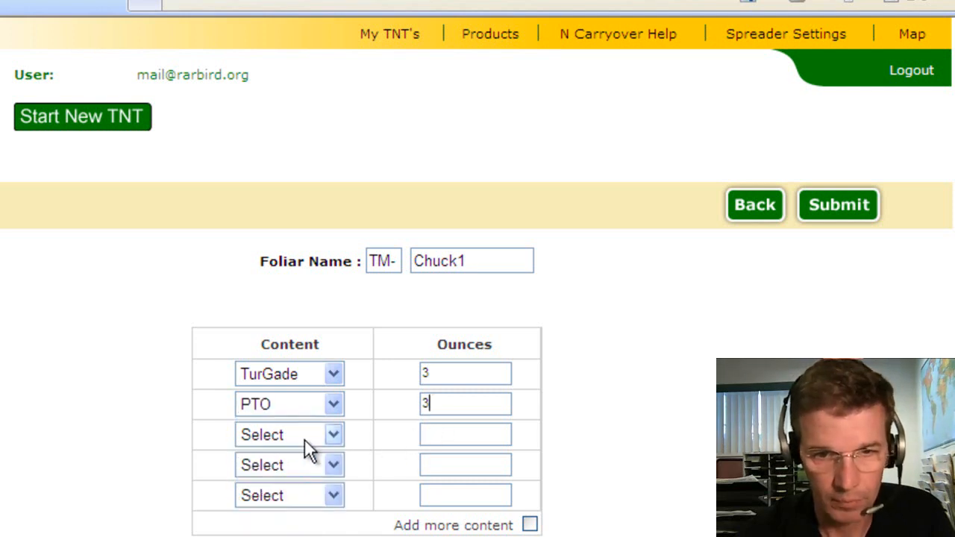
left_click(304, 438)
left_click(279, 535)
left_click(462, 432)
type("2")
left_click(825, 222)
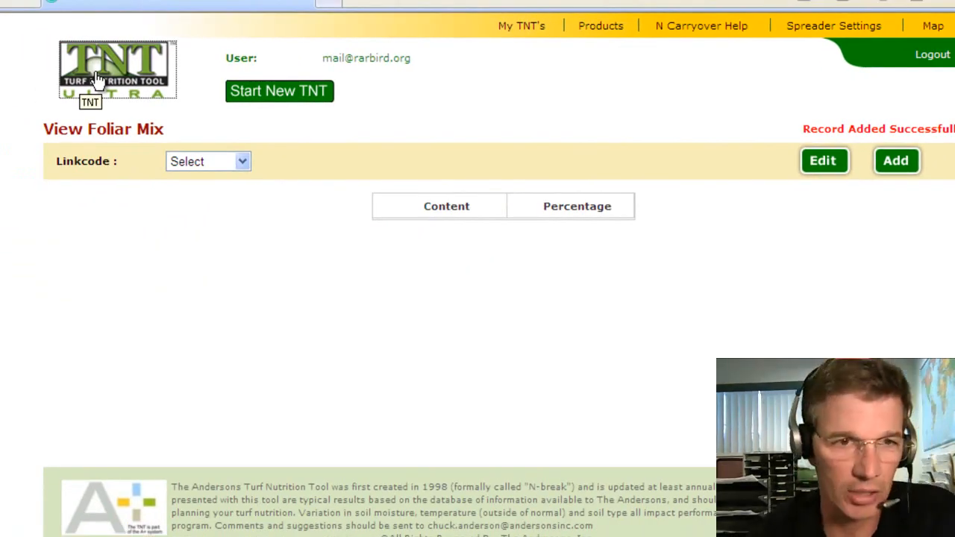
Step: Replace Nitroplast with liquid TM-Chuck2 on the 25 Jun application, bringing seasonal N to 2.8148
left_click(97, 78)
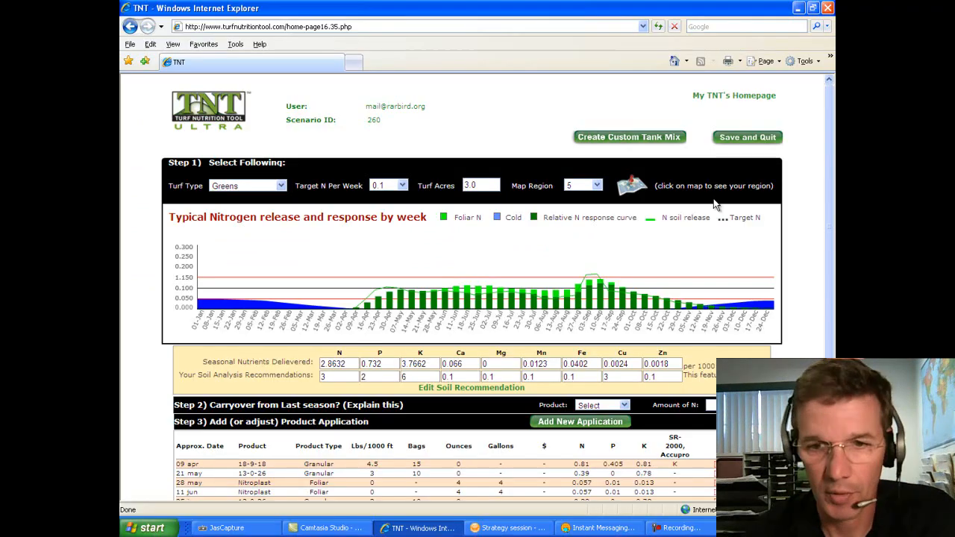
scroll(865, 206, "down", 5)
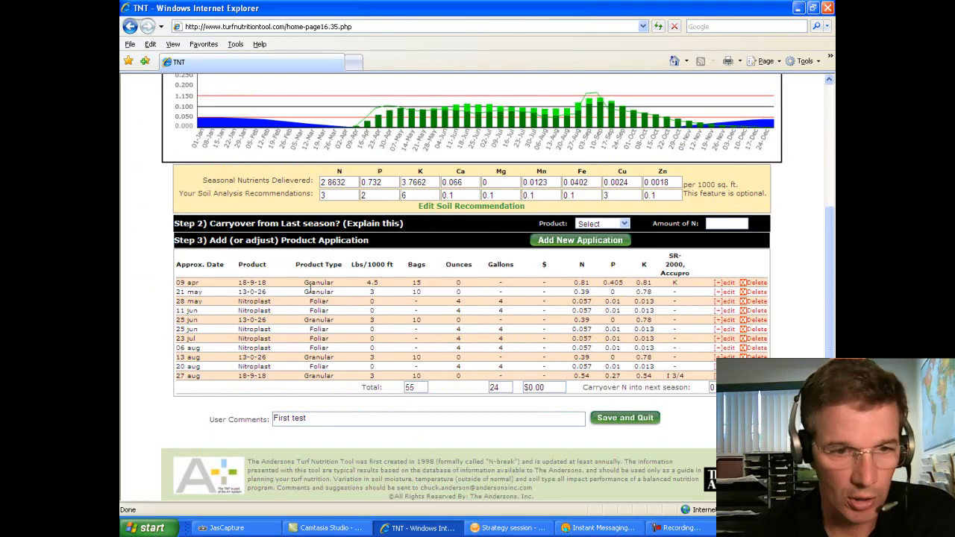
left_click(720, 332)
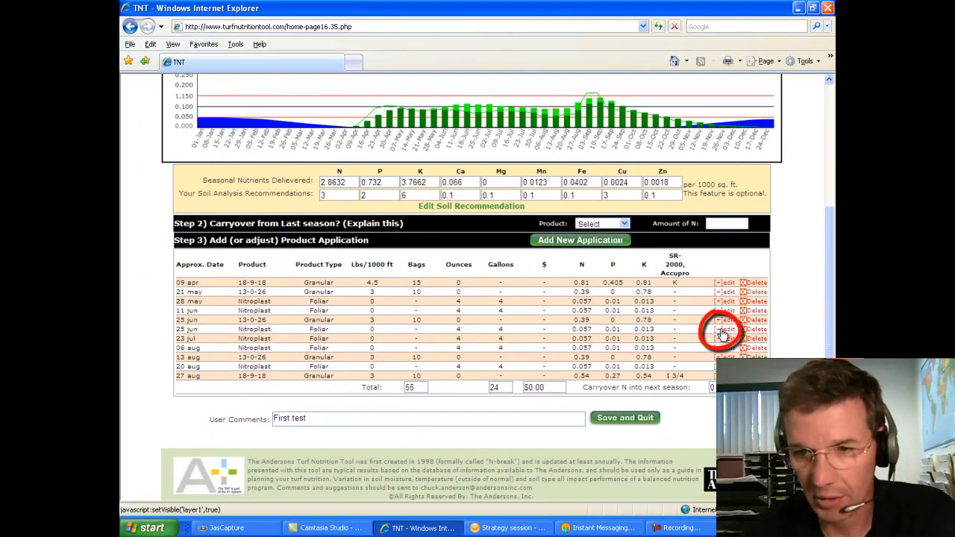
left_click(720, 331)
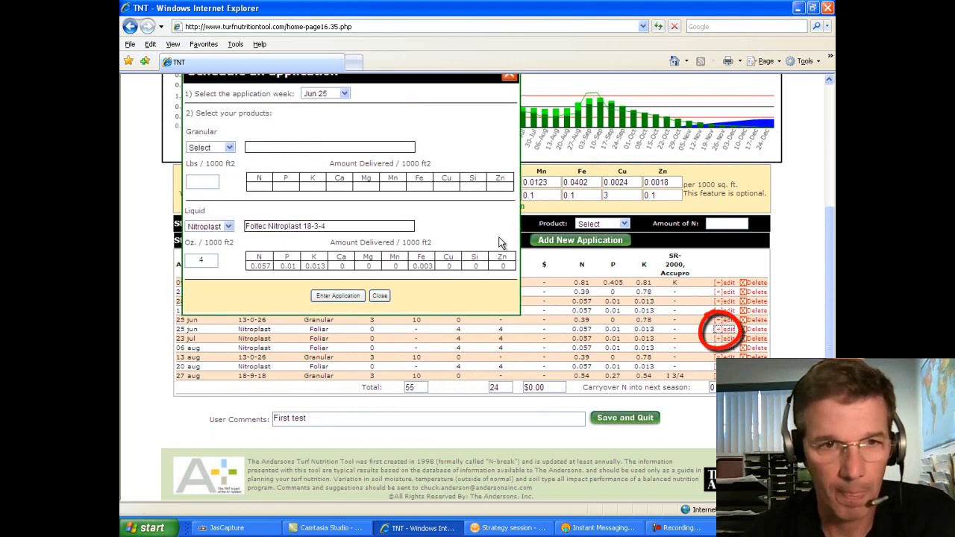
left_click(228, 227)
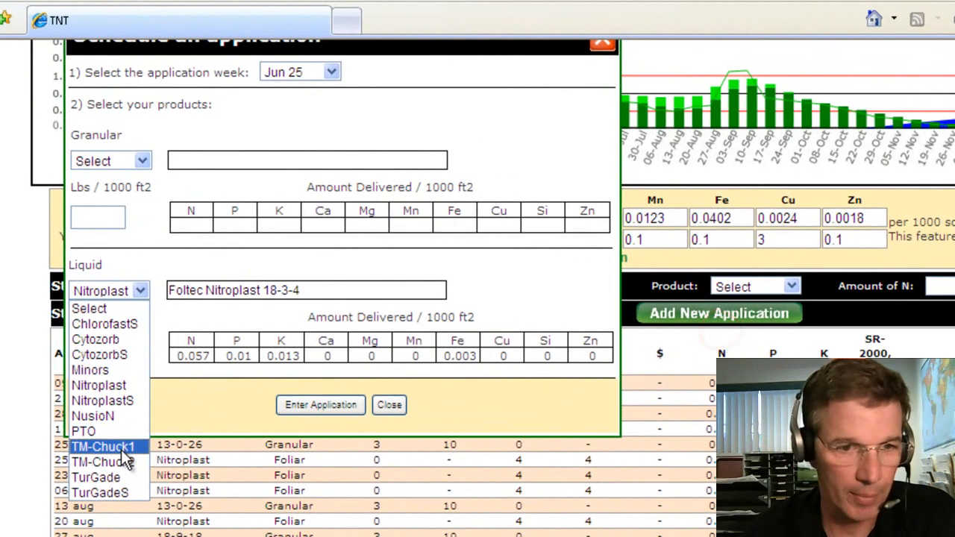
left_click(119, 443)
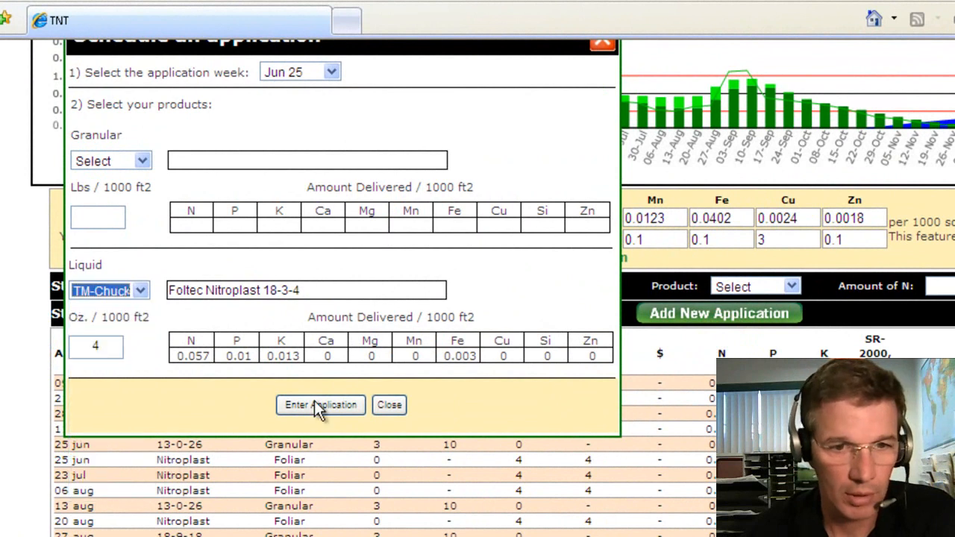
left_click(318, 405)
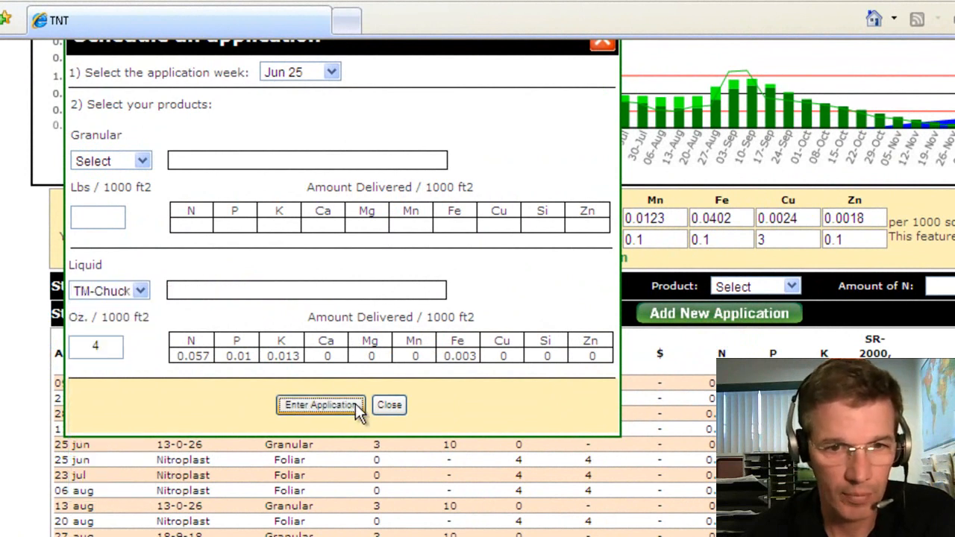
left_click(391, 420)
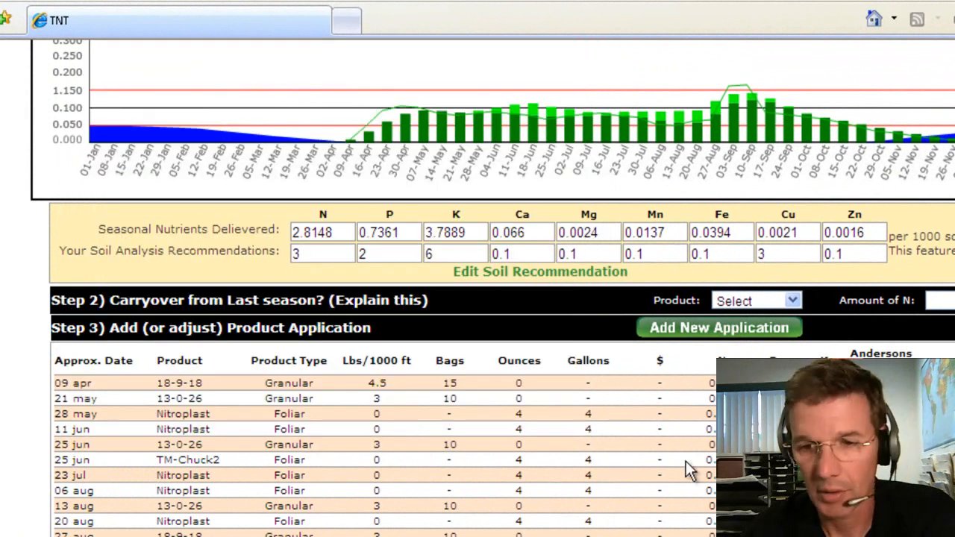